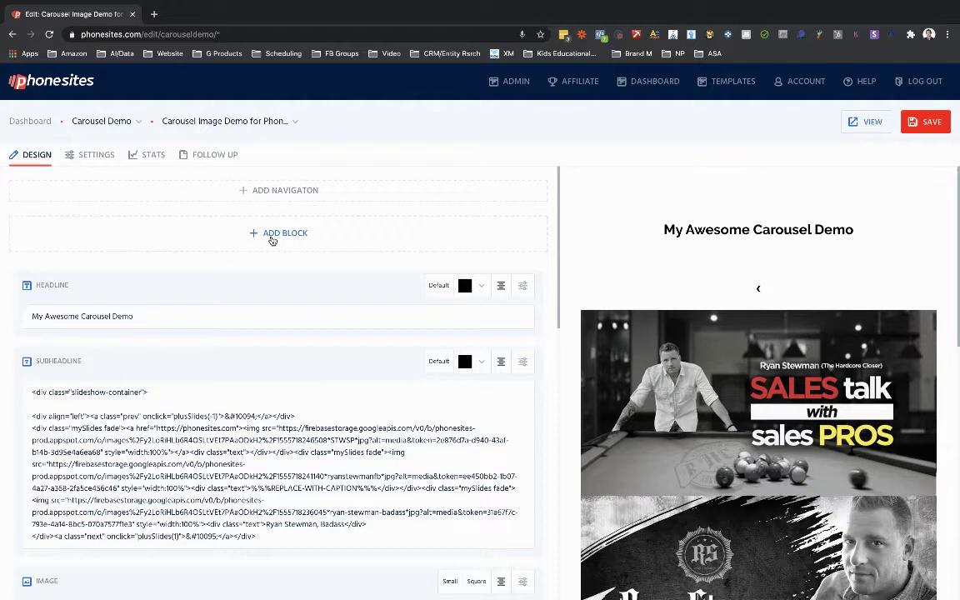
Step: Add a Content block above the headline and enter "Add random compelling text." followed by a blank line
scroll(271, 247, down, 10)
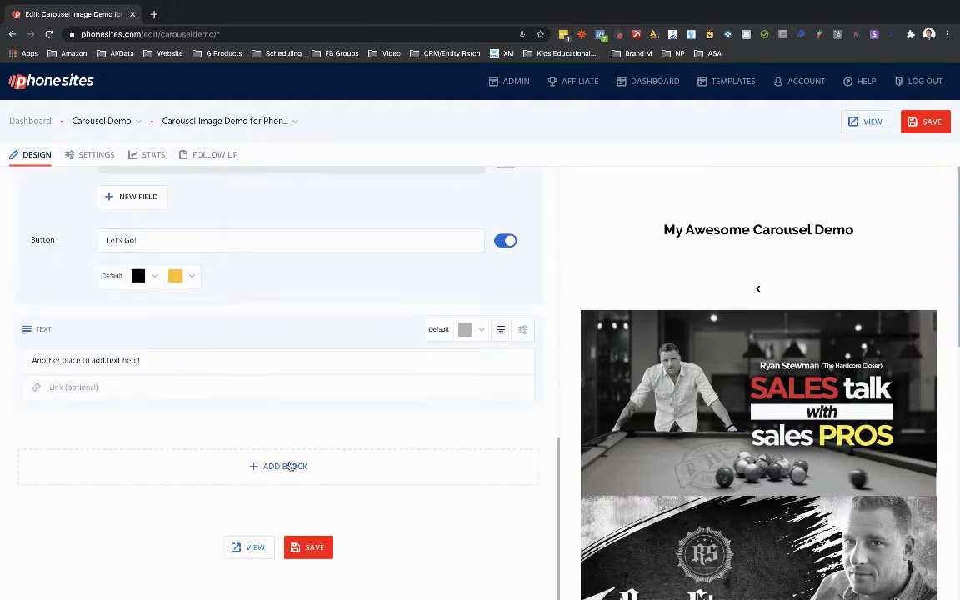
scroll(281, 468, up, 10)
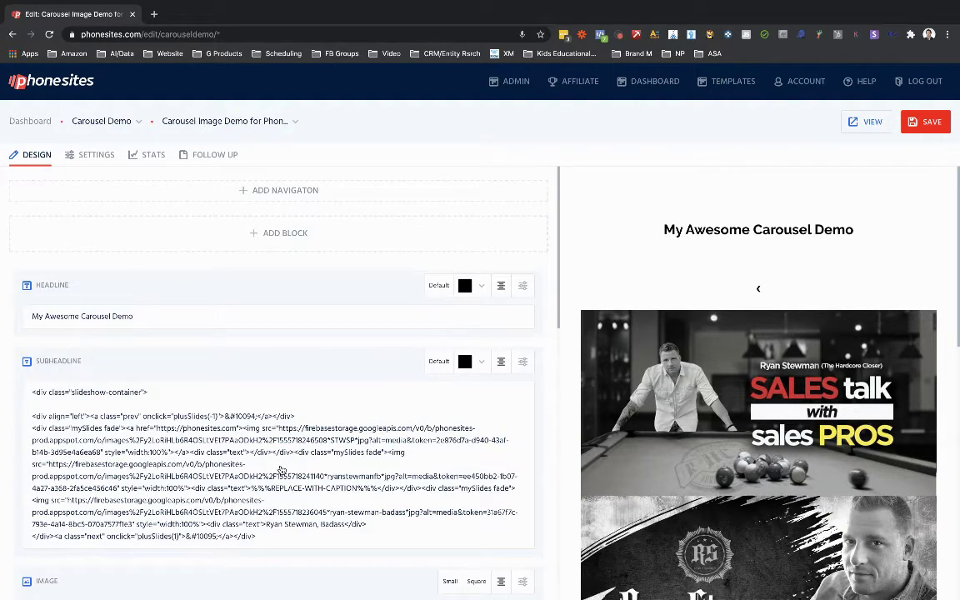
click(266, 234)
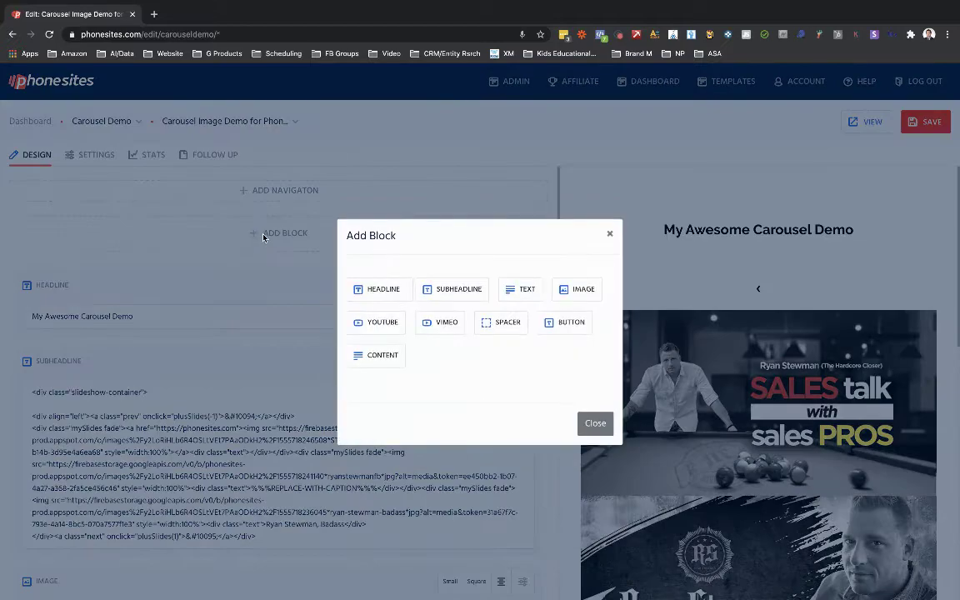
click(374, 358)
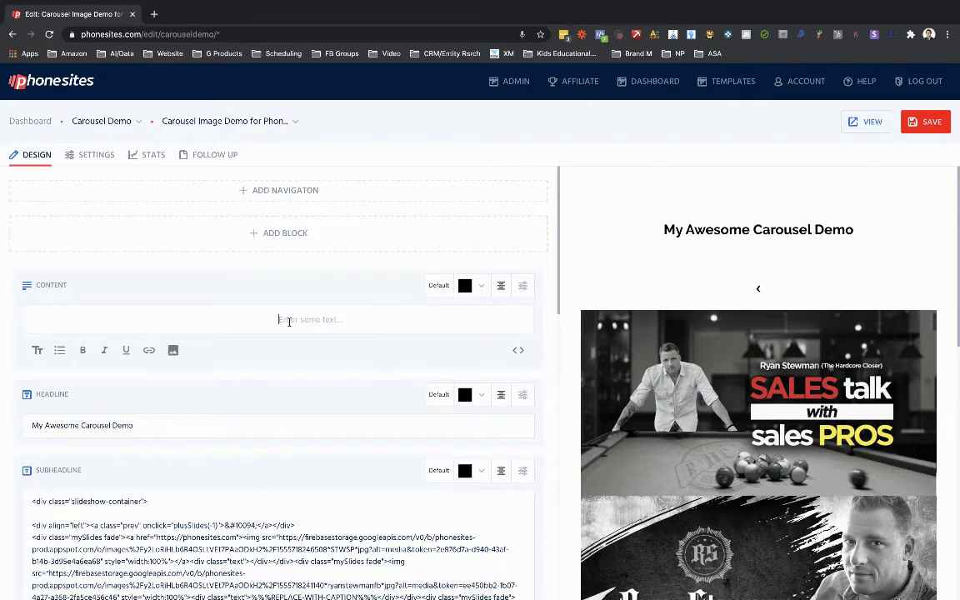
text(Add)
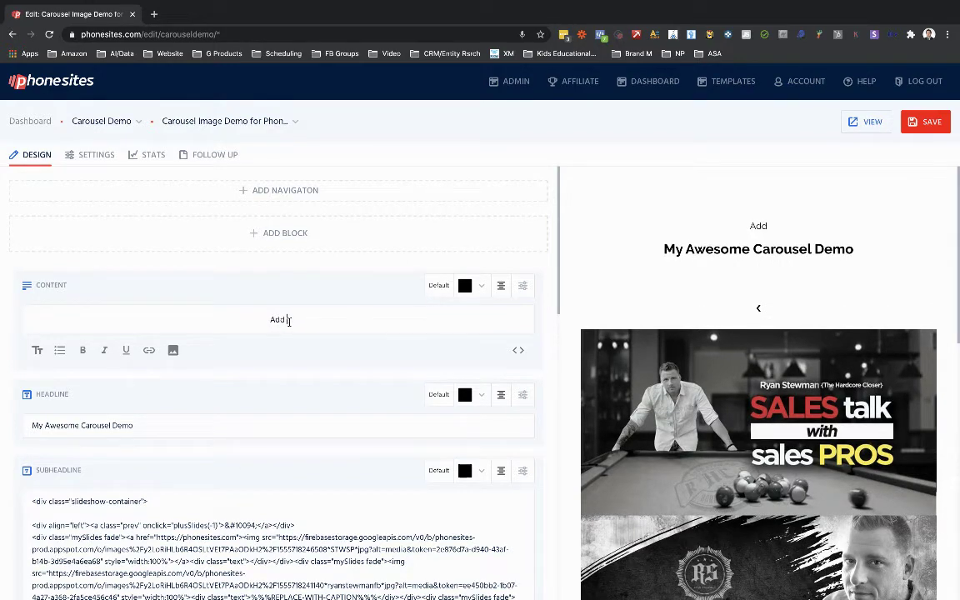
text( random compel)
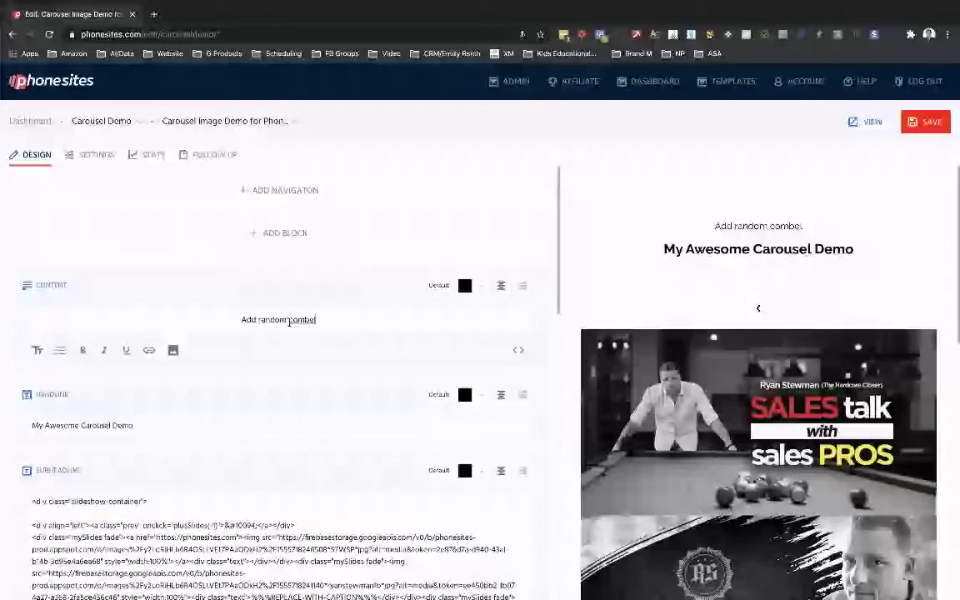
text(ling text.)
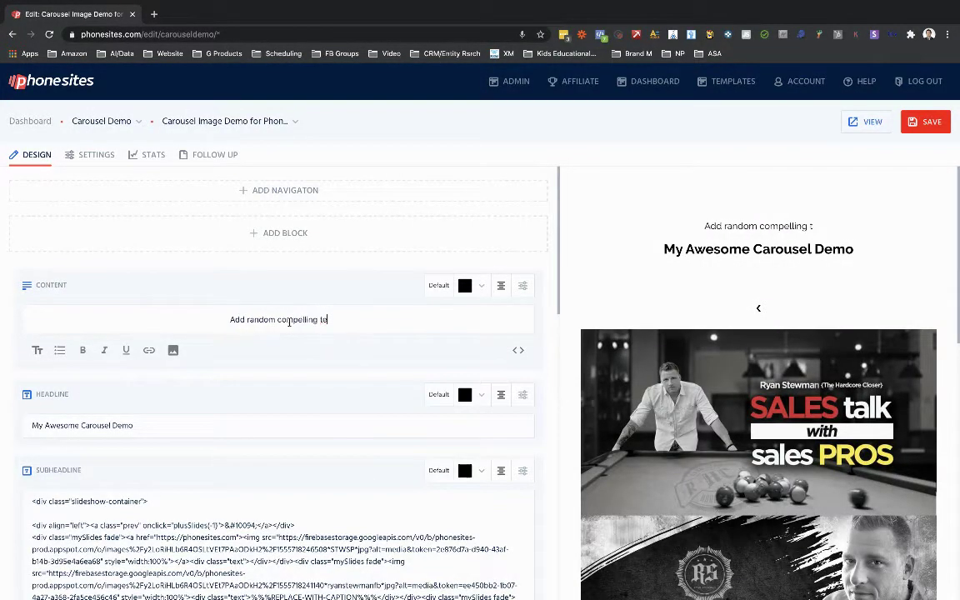
key(Return)
key(Return)
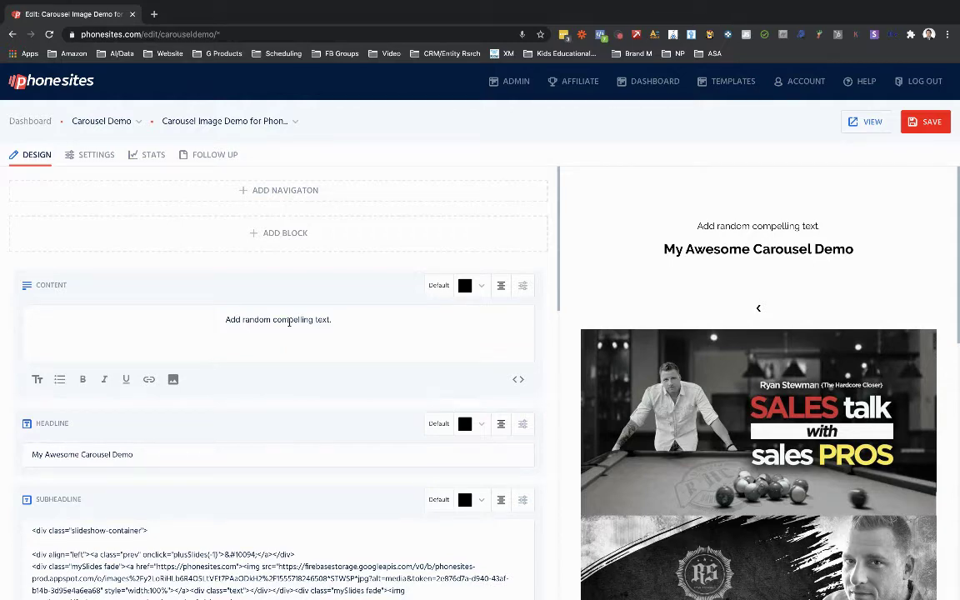
Step: Enter "One line", "Two lines" and "Three lines" on separate lines in the Content block
text(One line)
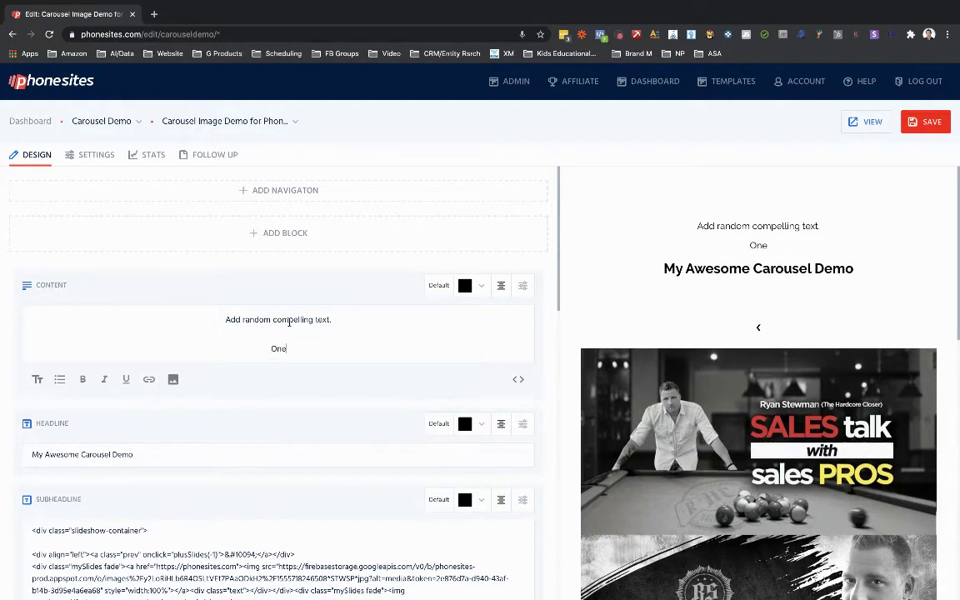
key(Return)
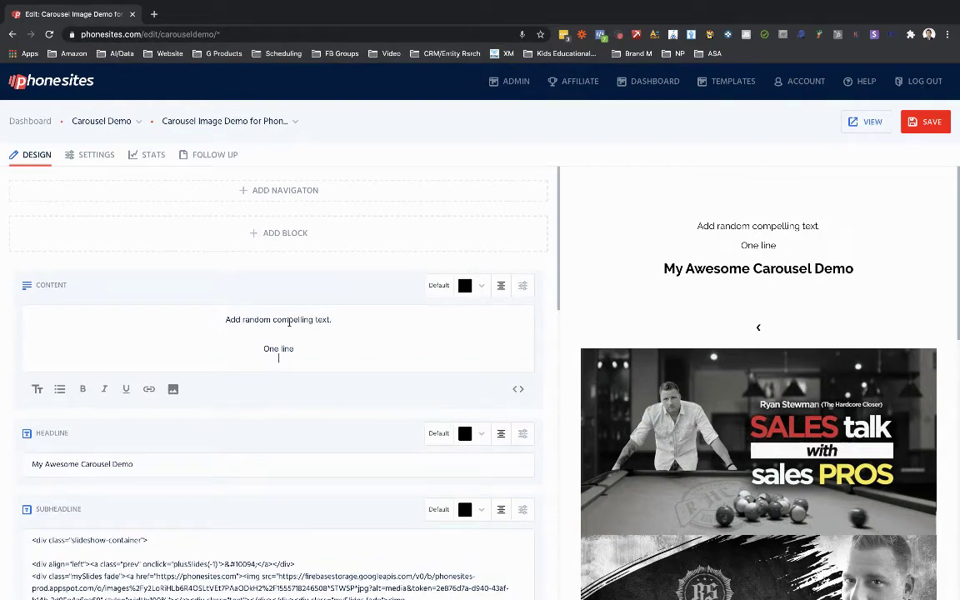
text(Two lines)
key(Return)
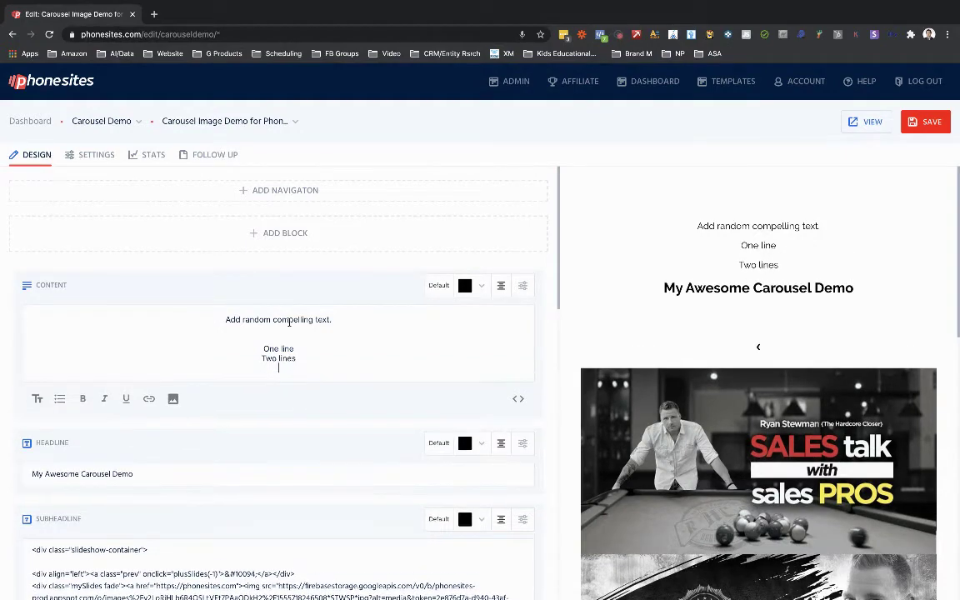
text(Three)
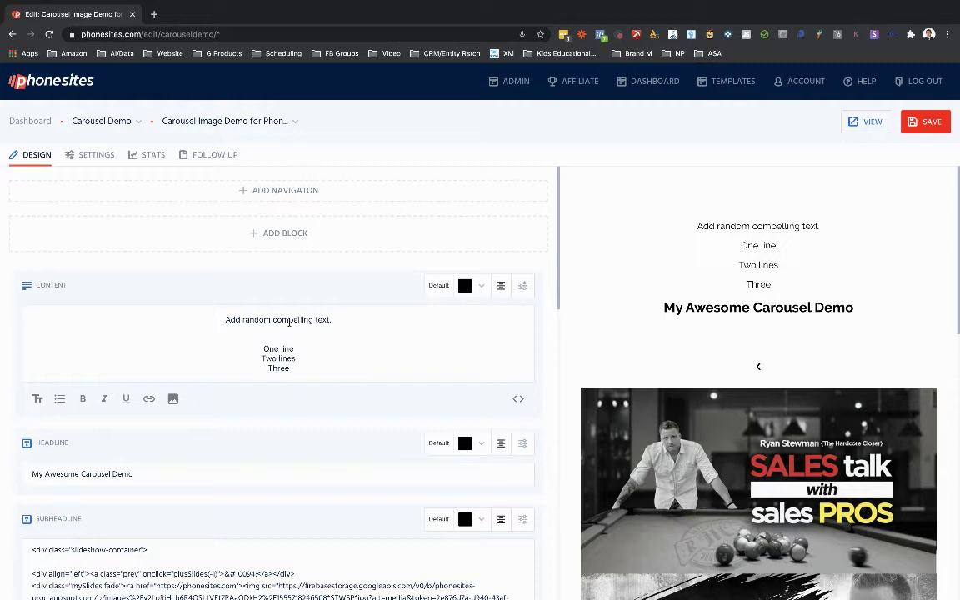
text( lines)
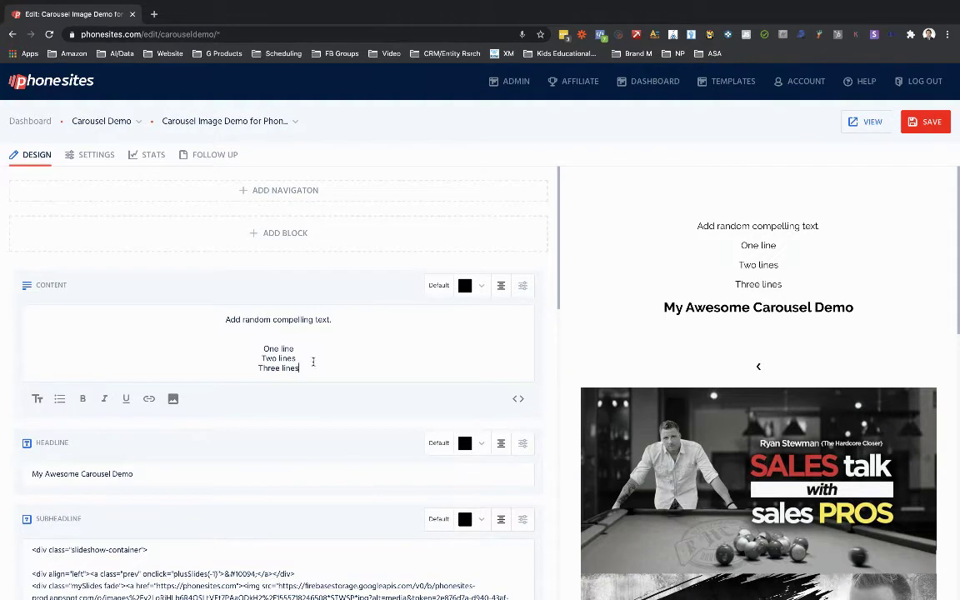
Step: Format the lines "One line", "Two lines" and "Three lines" as a bulleted list
triple_click(287, 363)
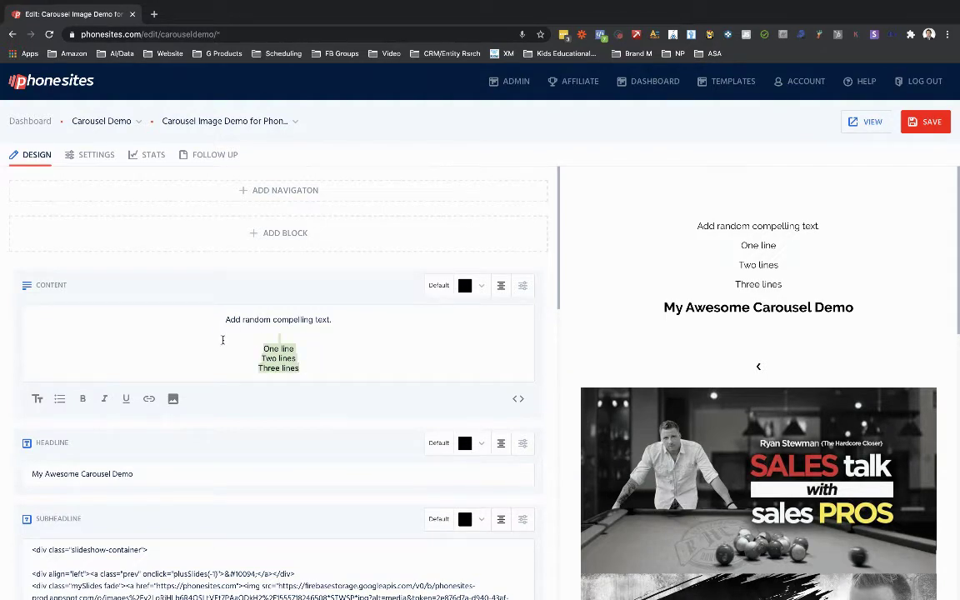
click(60, 400)
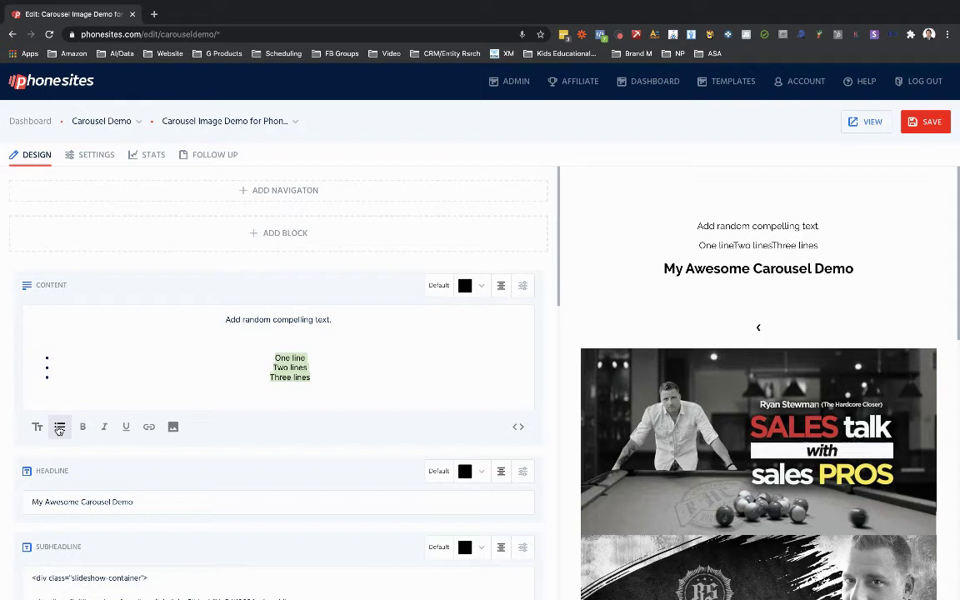
click(60, 429)
click(59, 427)
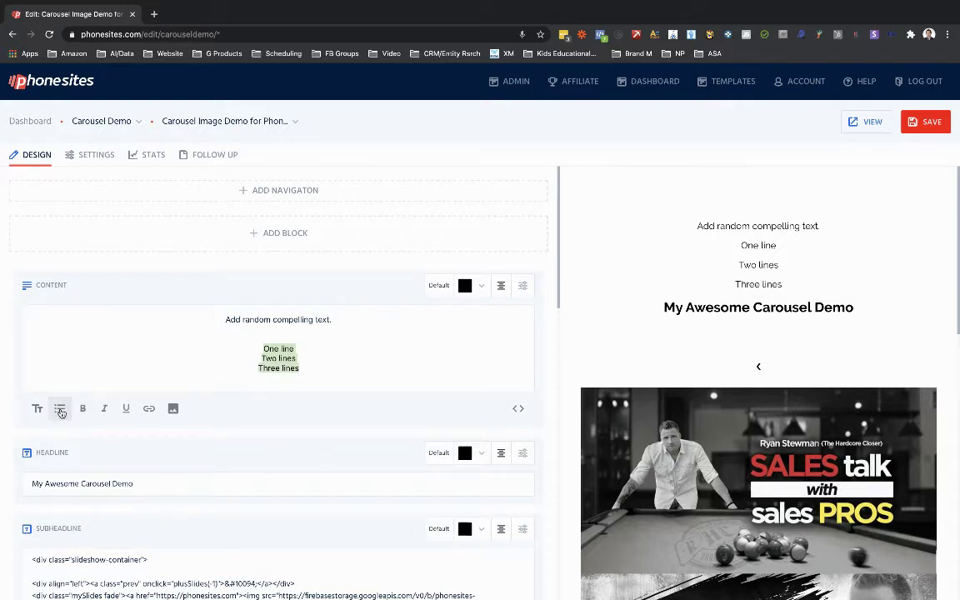
click(60, 409)
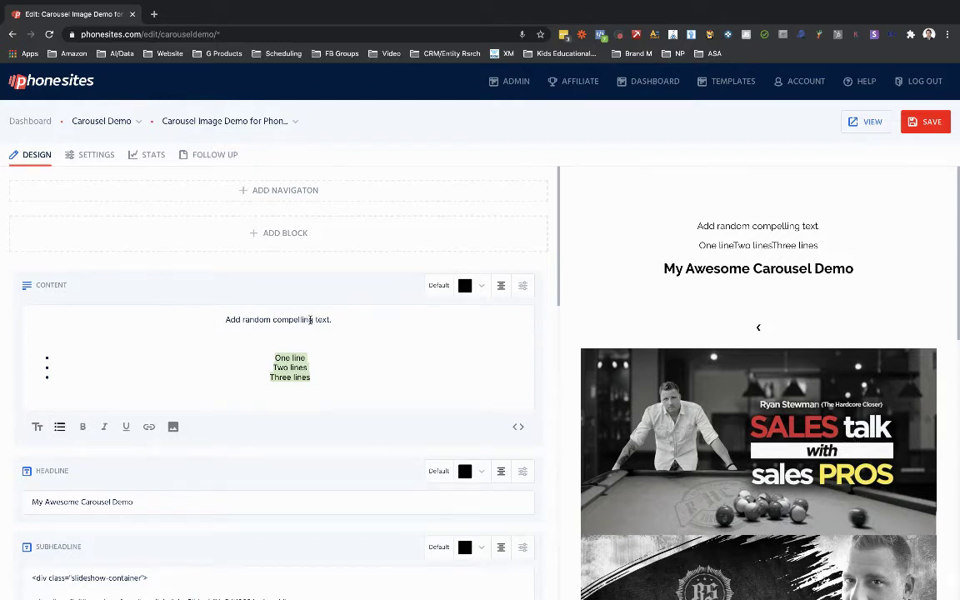
Step: Try bold, italic and underline on the word "compelling", leaving only the underline applied
drag(313, 321, 275, 322)
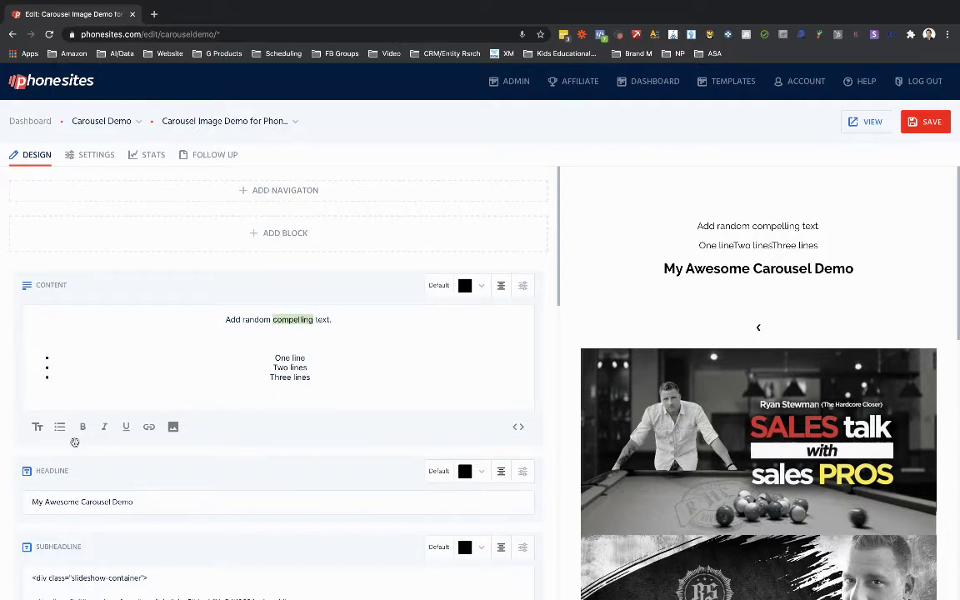
click(82, 428)
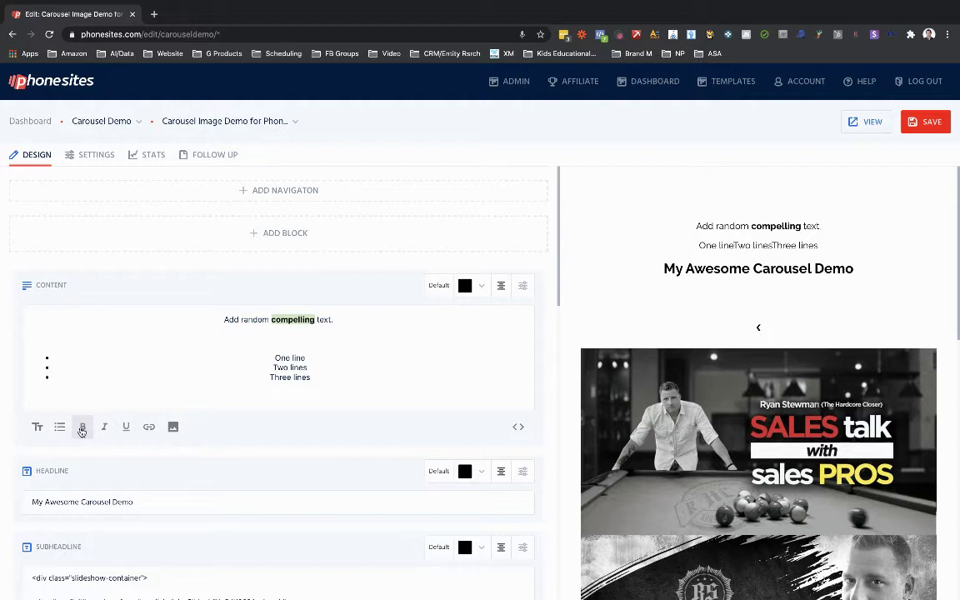
click(105, 429)
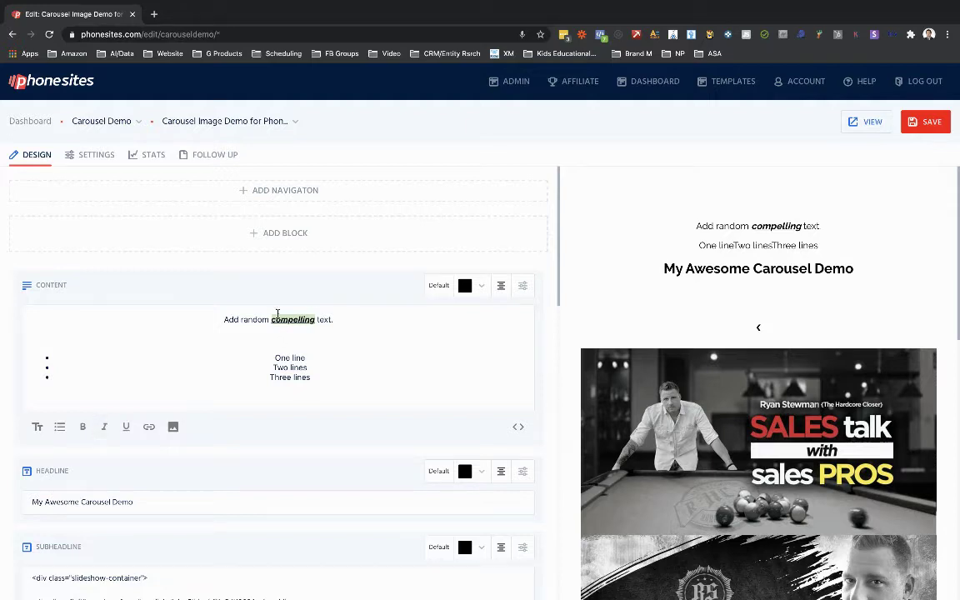
click(102, 425)
click(81, 433)
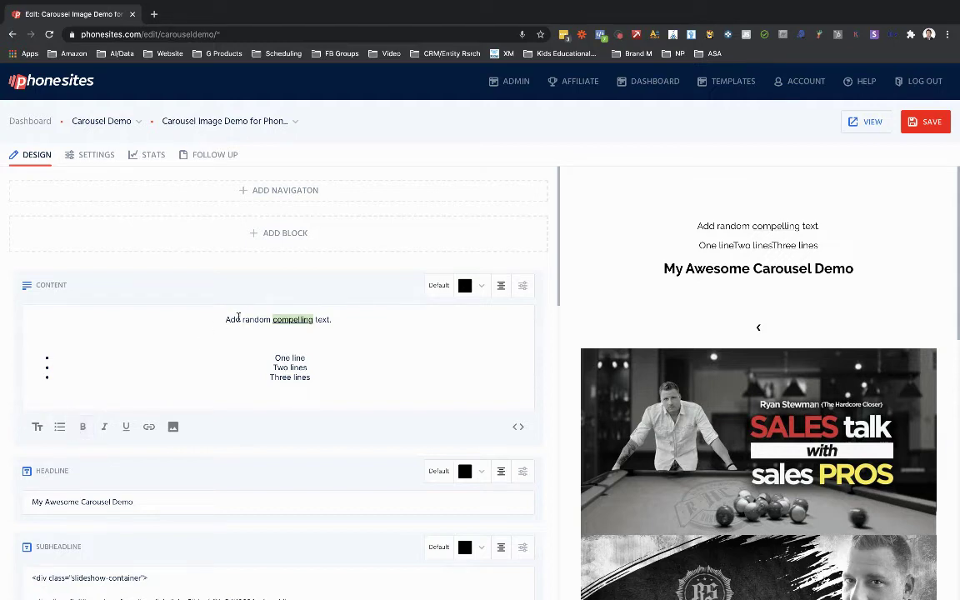
Step: Make the word "Add" bold in the first line of the Content block
drag(241, 319, 224, 319)
click(82, 426)
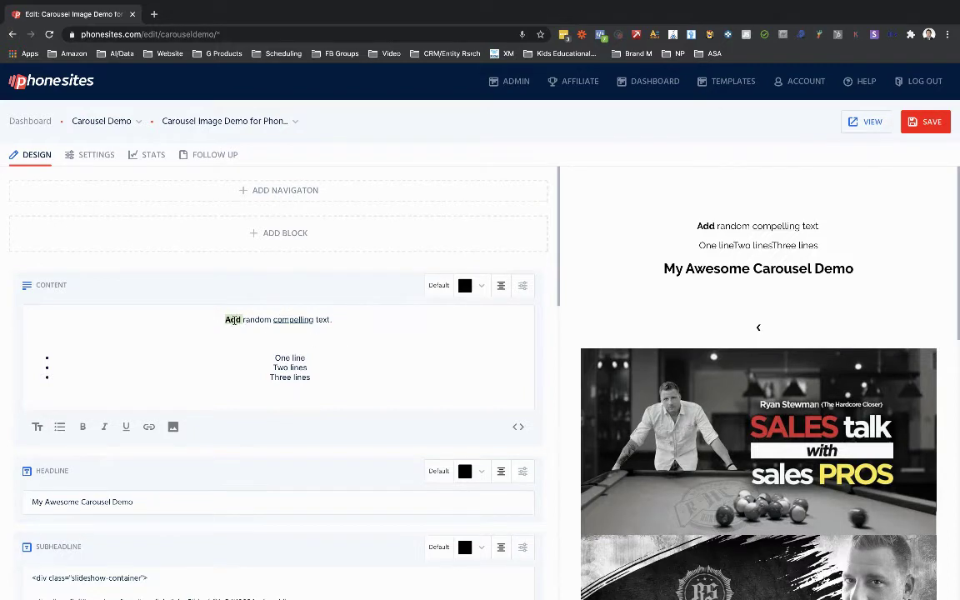
click(246, 320)
Step: Make the whole line "Add random compelling text." bold, italic and underlined
drag(225, 319, 335, 319)
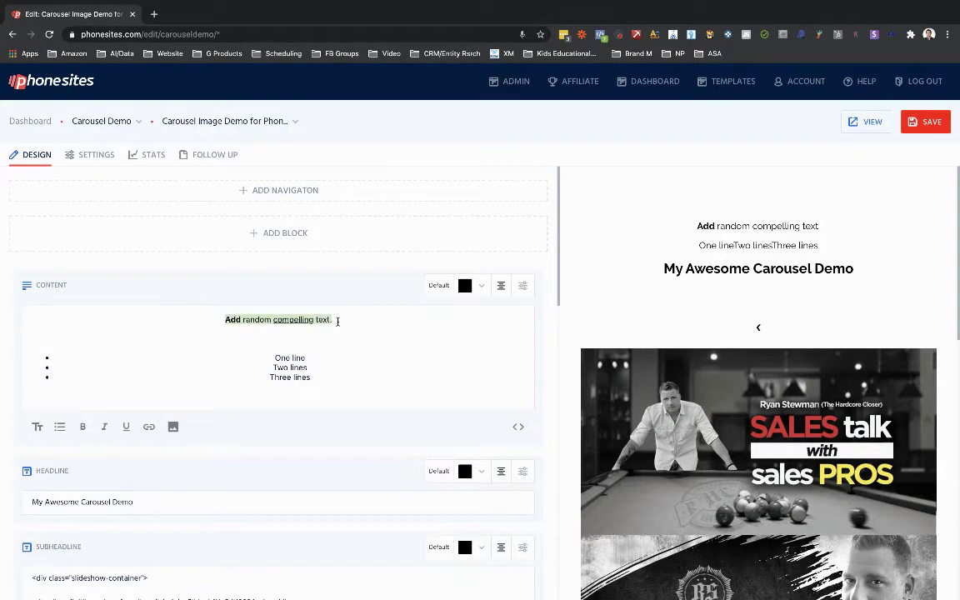
click(84, 428)
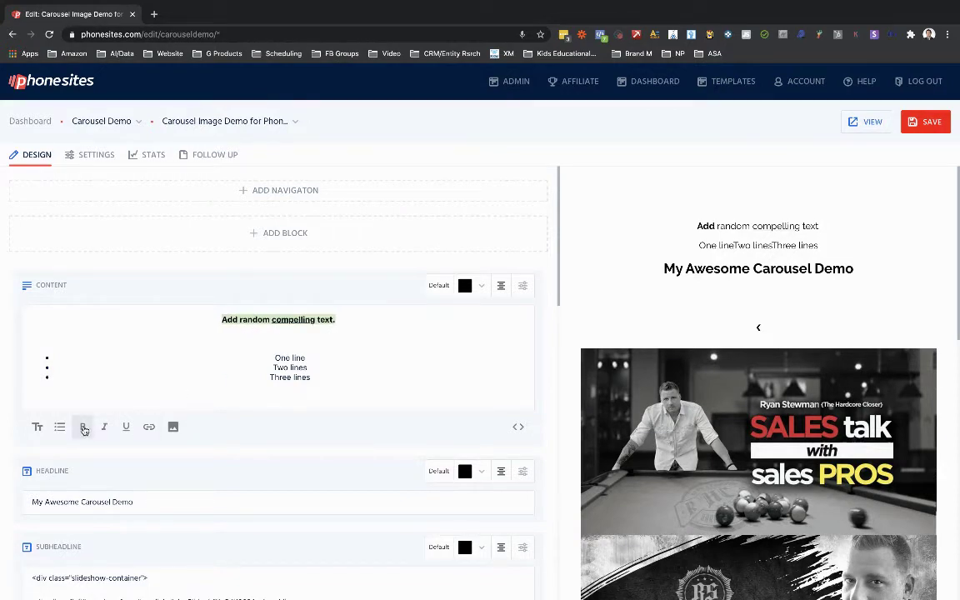
click(101, 427)
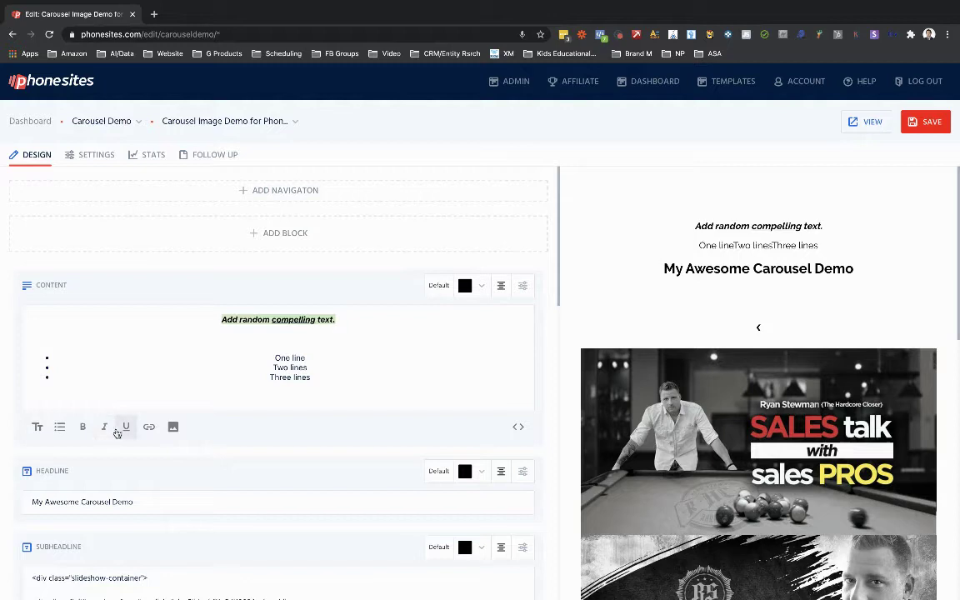
click(125, 427)
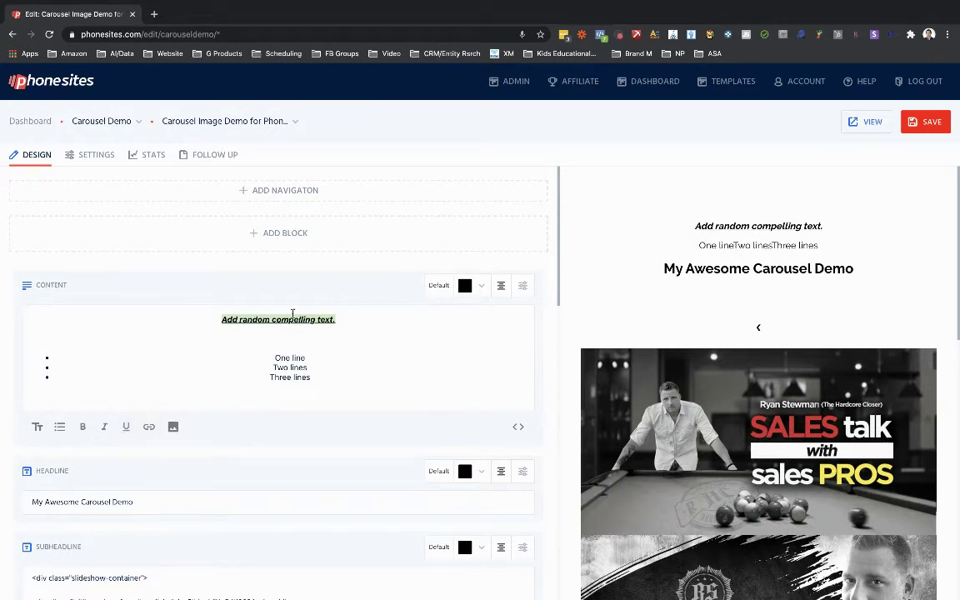
Step: Add a new line reading "Click here to join." directly below the first line of the Content block
click(358, 316)
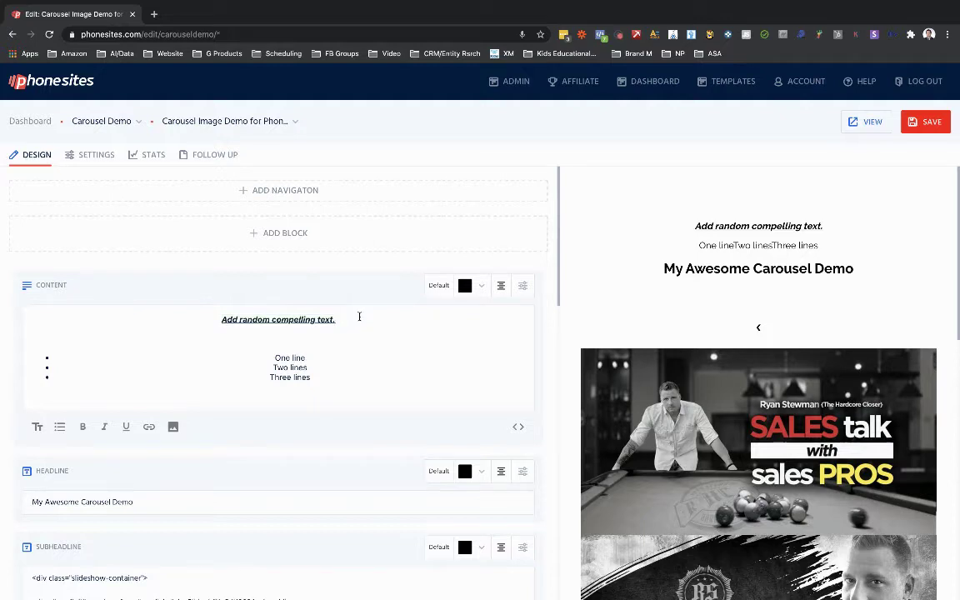
key(Return)
text(Click)
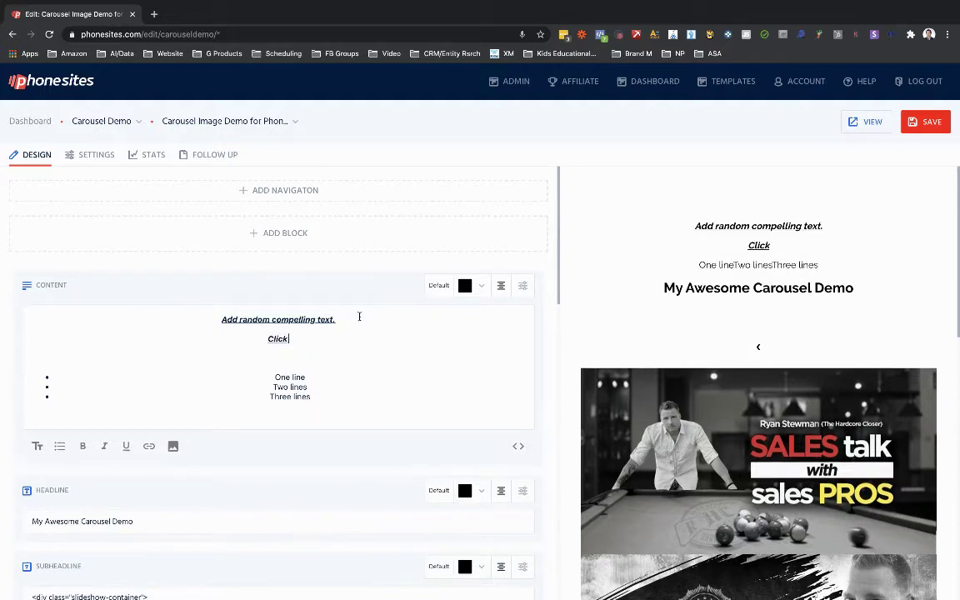
text( here to join.)
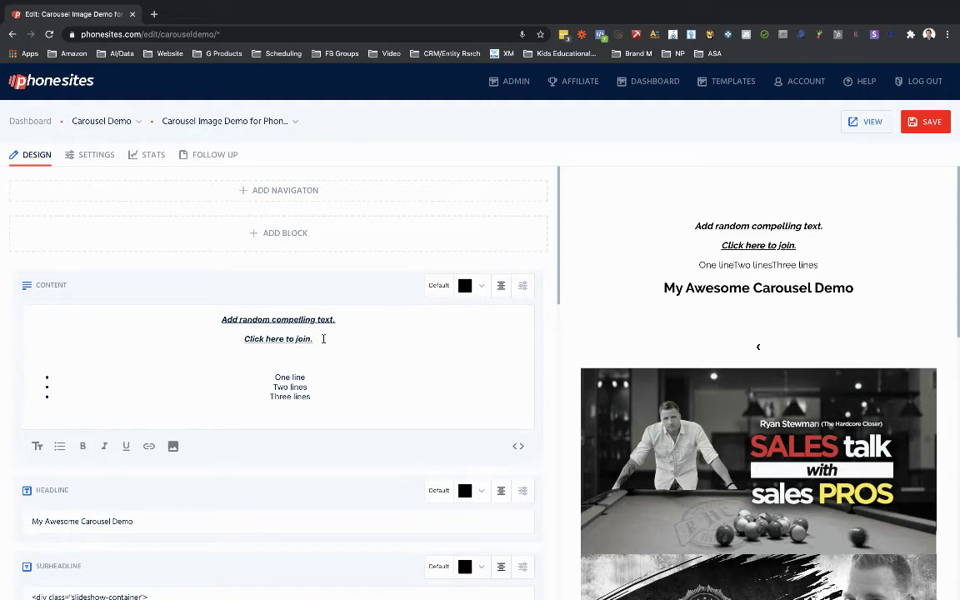
Step: Remove the underline, bold and italic formatting from the line "Click here to join."
triple_click(204, 342)
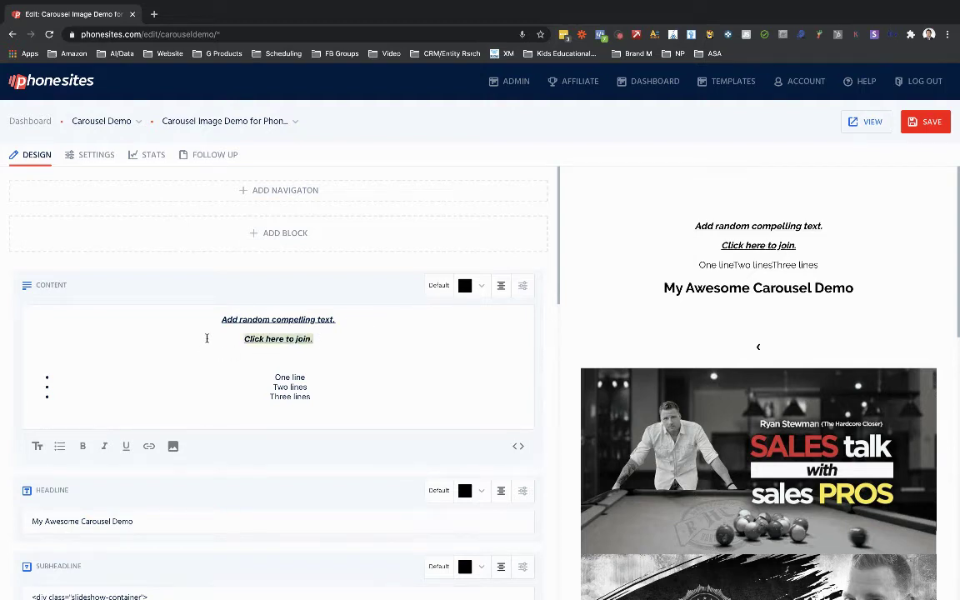
click(127, 447)
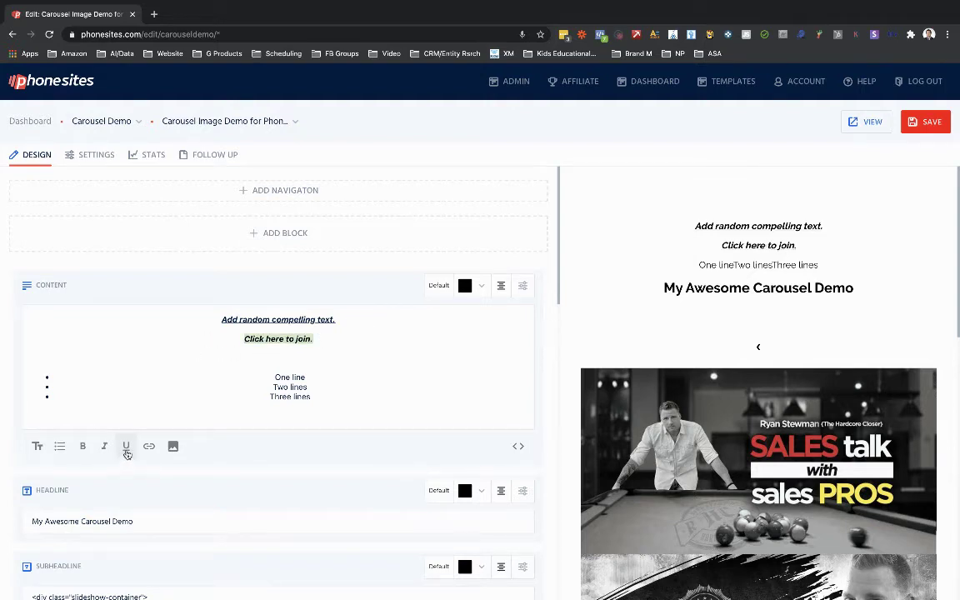
click(83, 448)
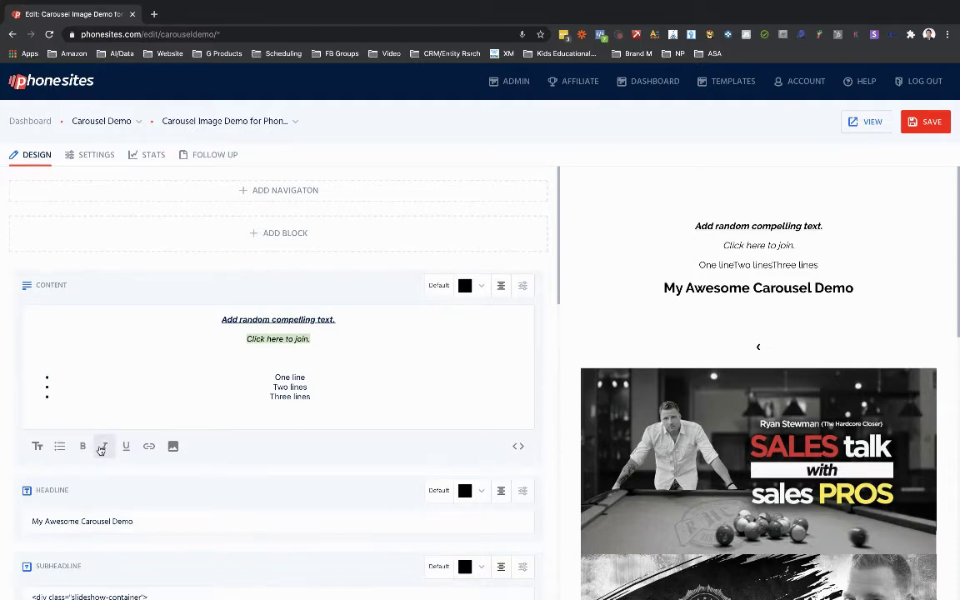
click(102, 448)
click(271, 339)
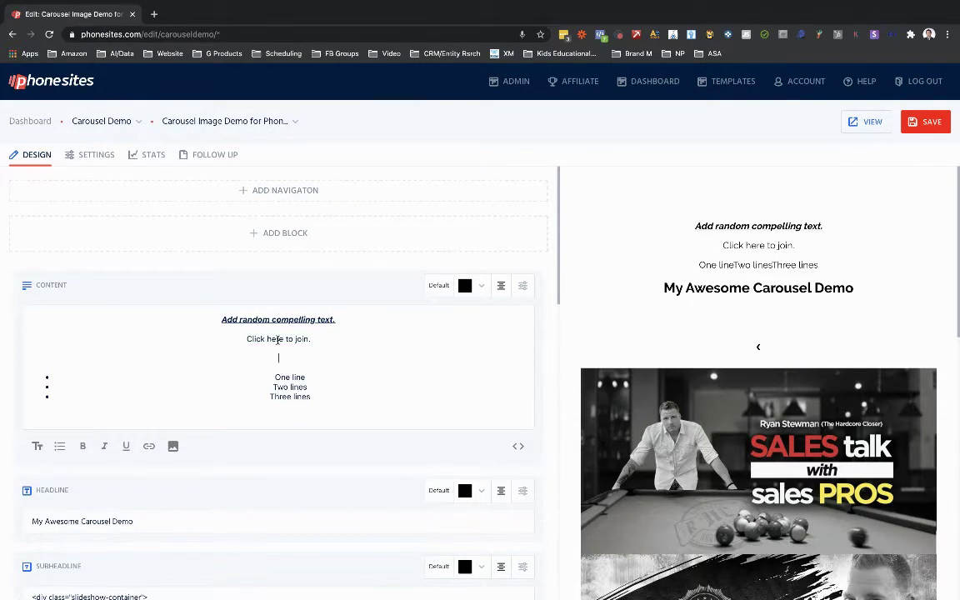
double_click(279, 338)
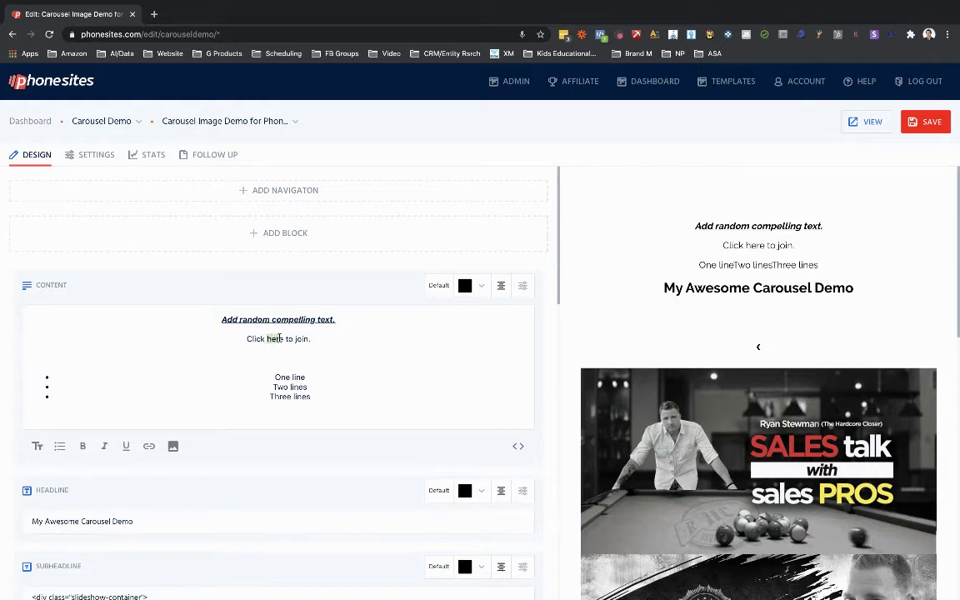
click(149, 448)
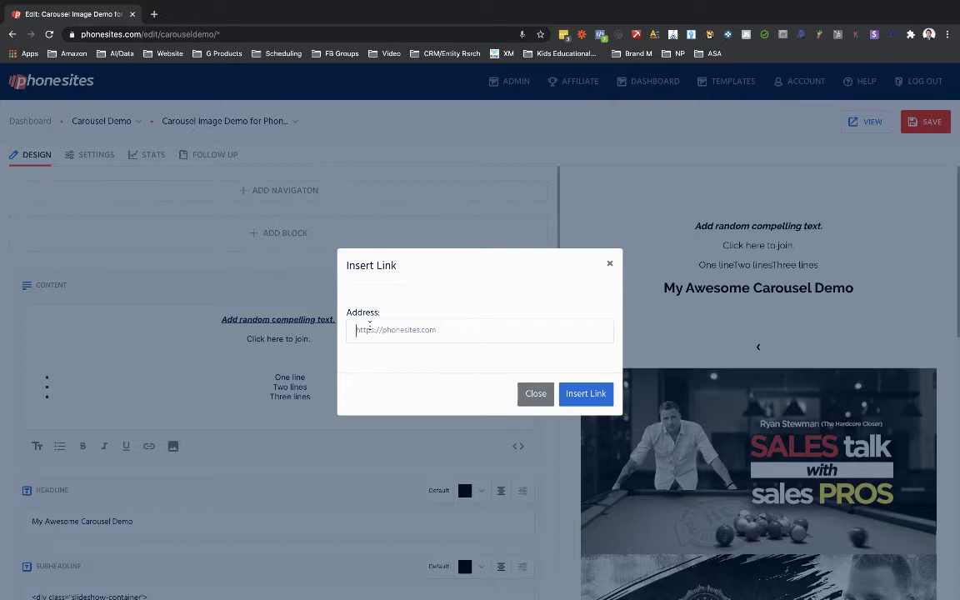
text(https://phonesites.com/)
click(586, 394)
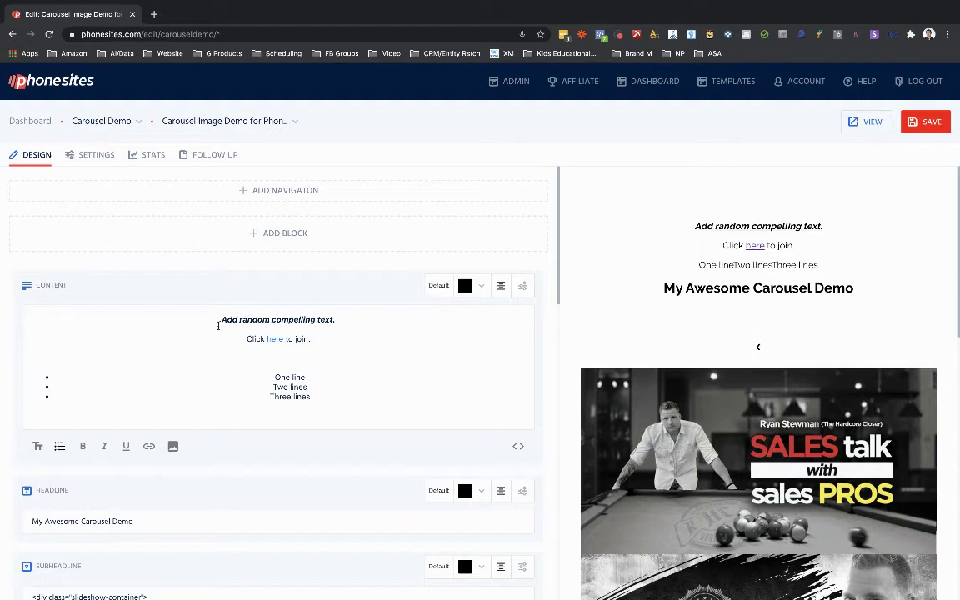
Step: Try left and right alignment on the Content block, finishing with its text left-aligned
click(502, 287)
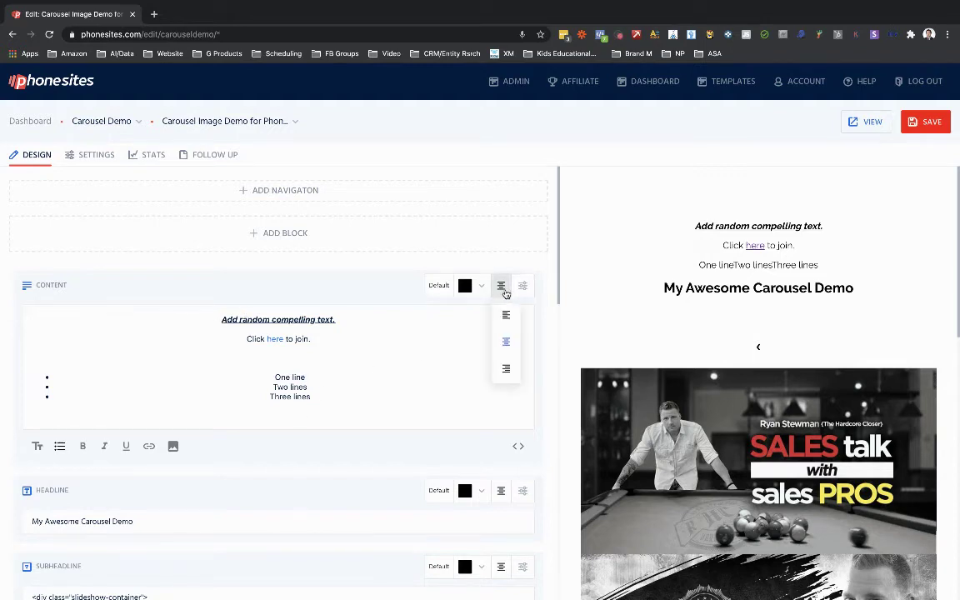
click(505, 317)
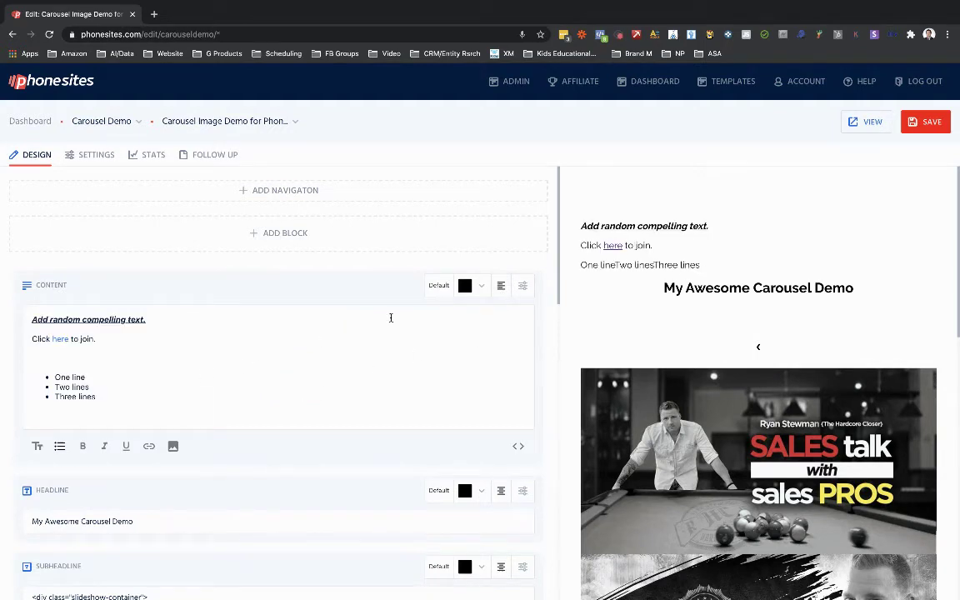
click(501, 286)
click(510, 371)
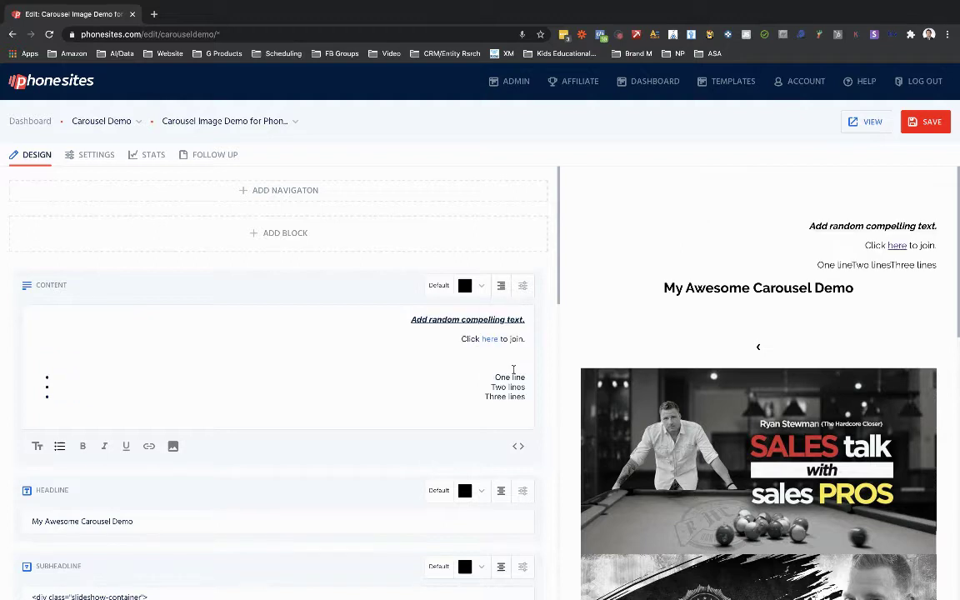
click(500, 291)
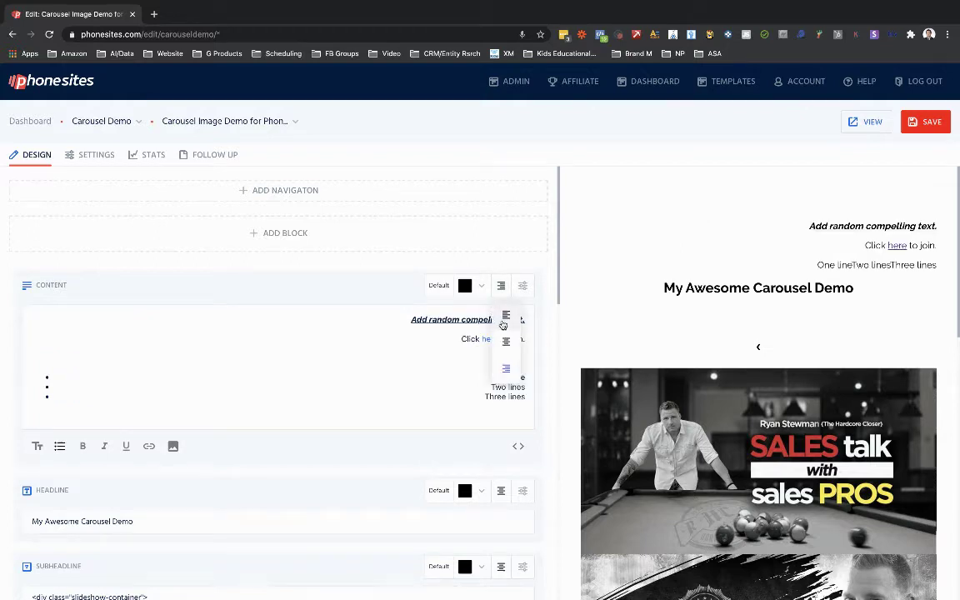
click(506, 315)
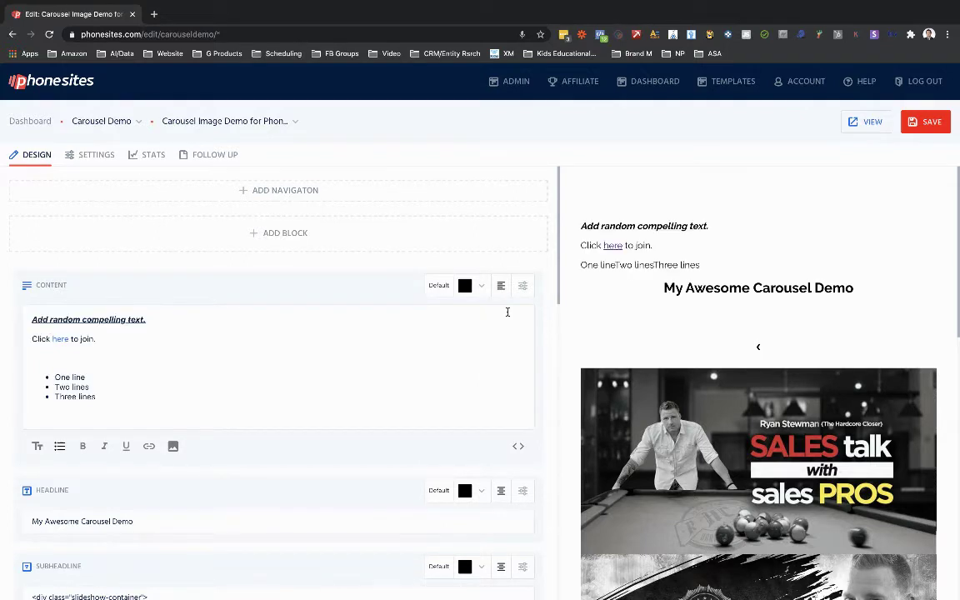
Step: Save the page and test the "here" link on the live page, closing the live page when done
click(925, 125)
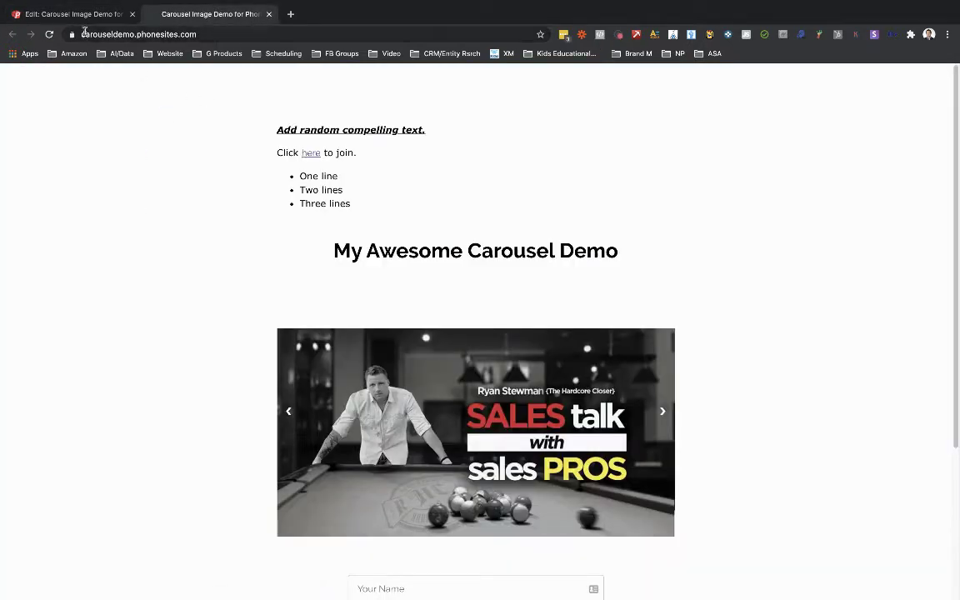
click(88, 16)
click(215, 14)
click(310, 155)
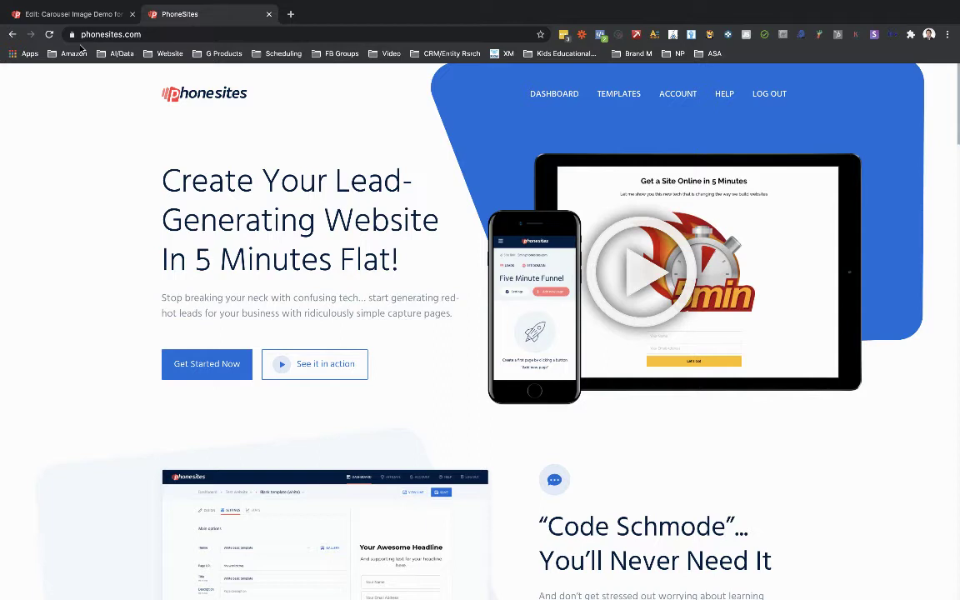
click(269, 15)
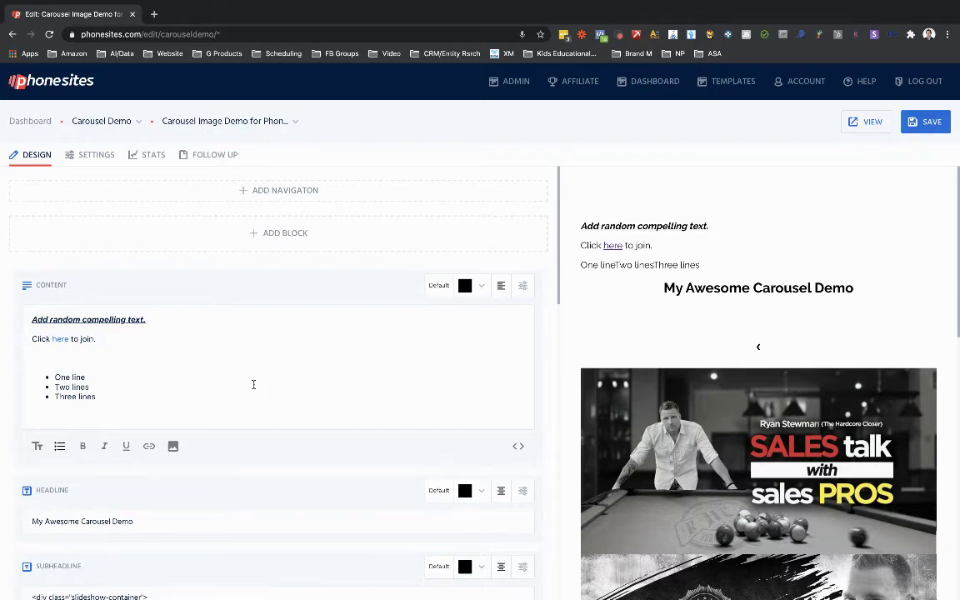
Step: Show the HTML source of the Content block
scroll(210, 361, down, 1)
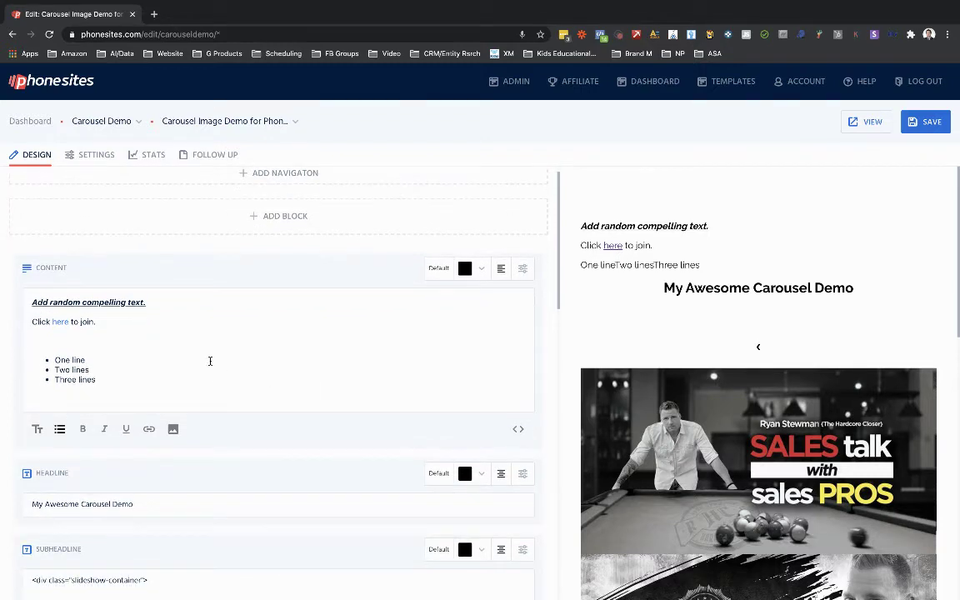
click(520, 430)
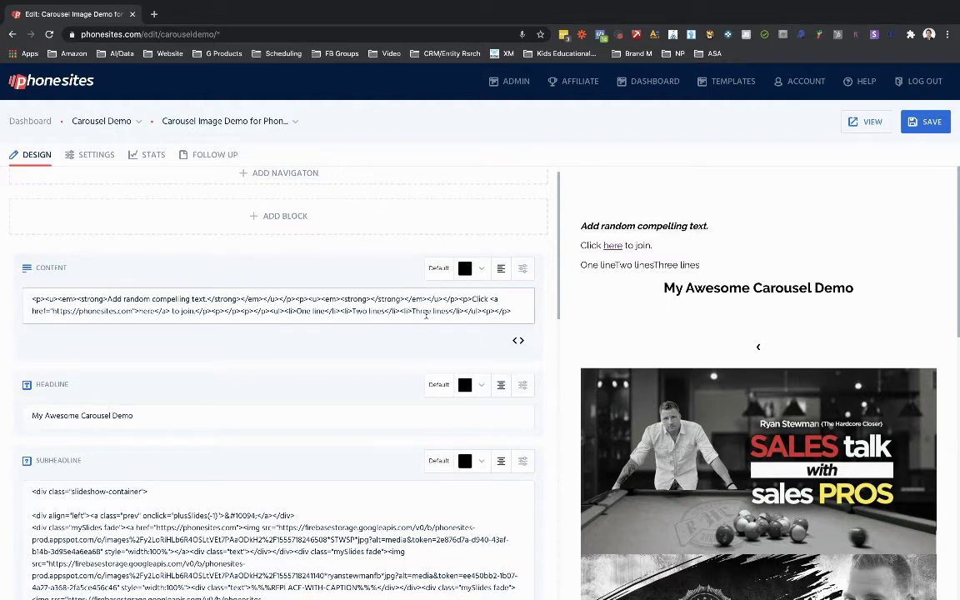
Step: Open w3schools.com/colors in a new tab and go to the example code in the HTML Tutorial
click(154, 14)
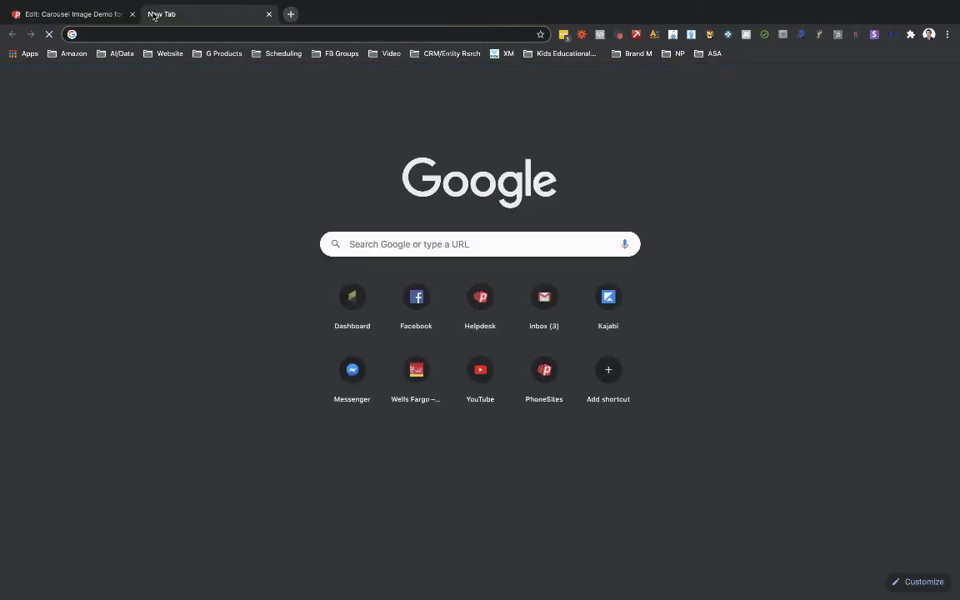
text(w3)
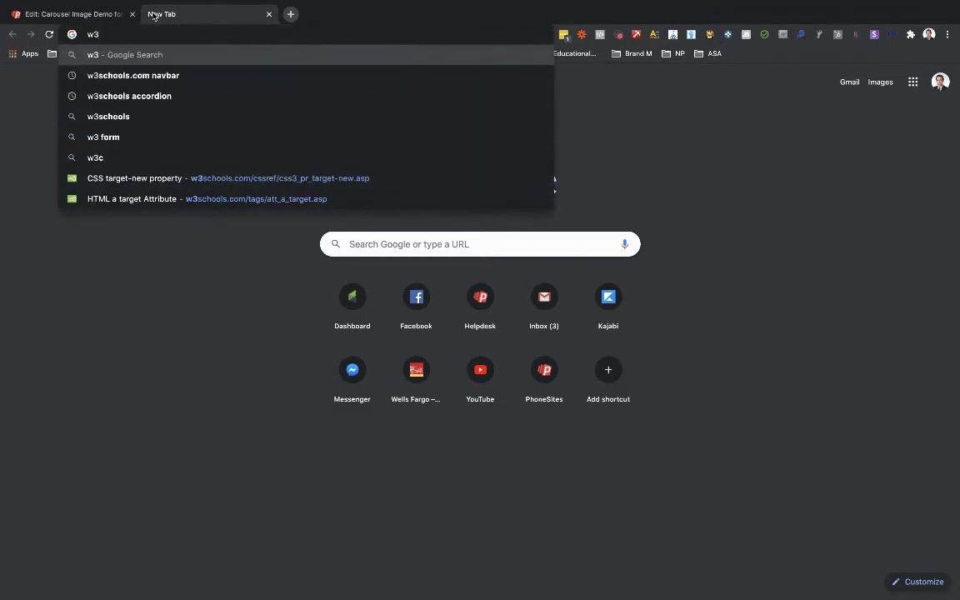
text(schools.com/colors)
key(Return)
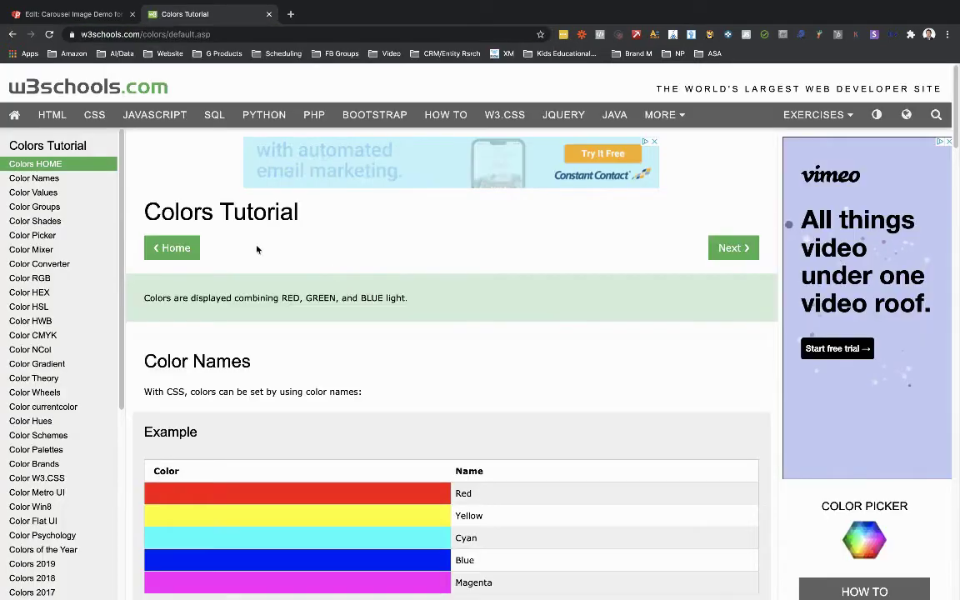
click(57, 118)
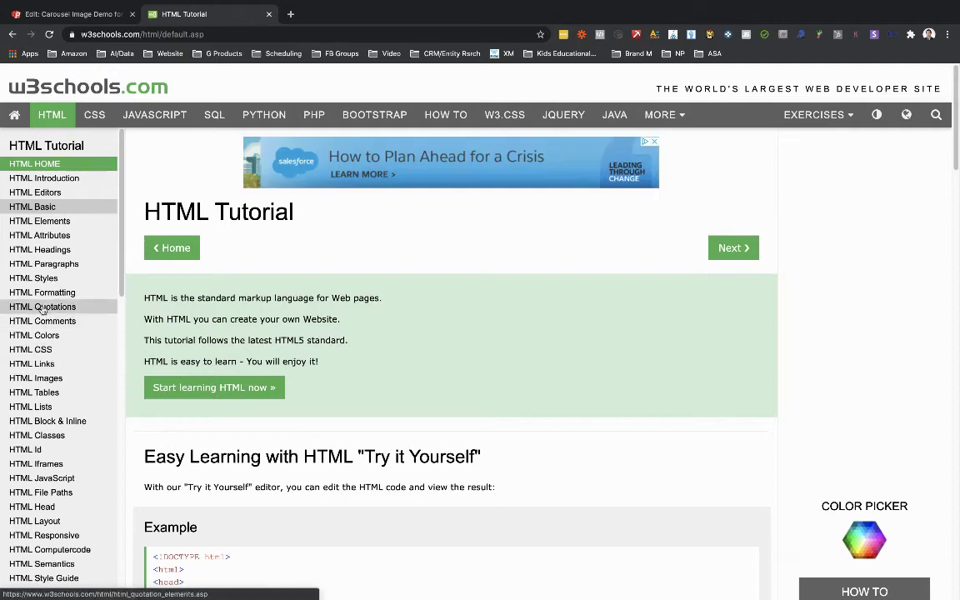
scroll(317, 396, down, 3)
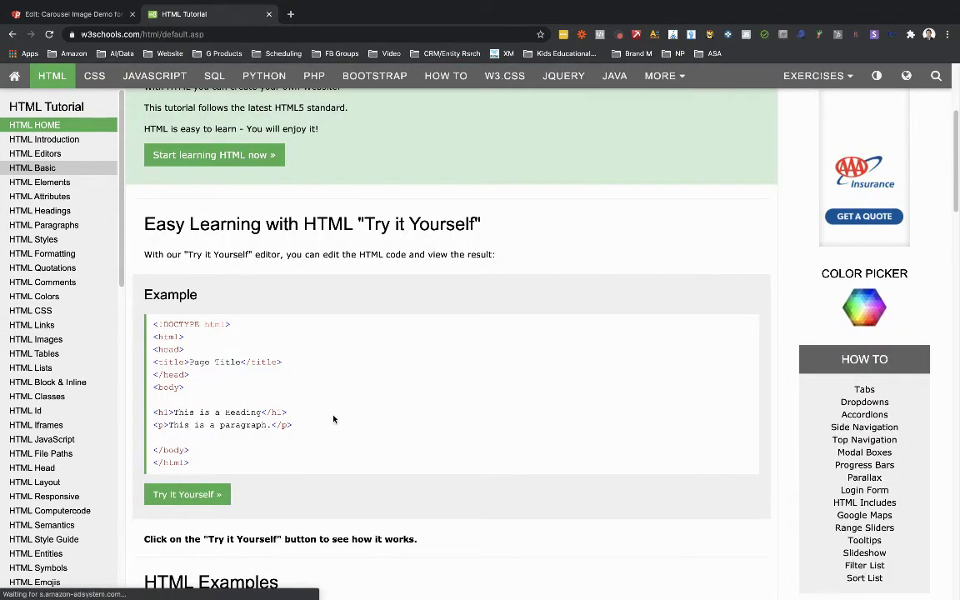
scroll(332, 419, down, 1)
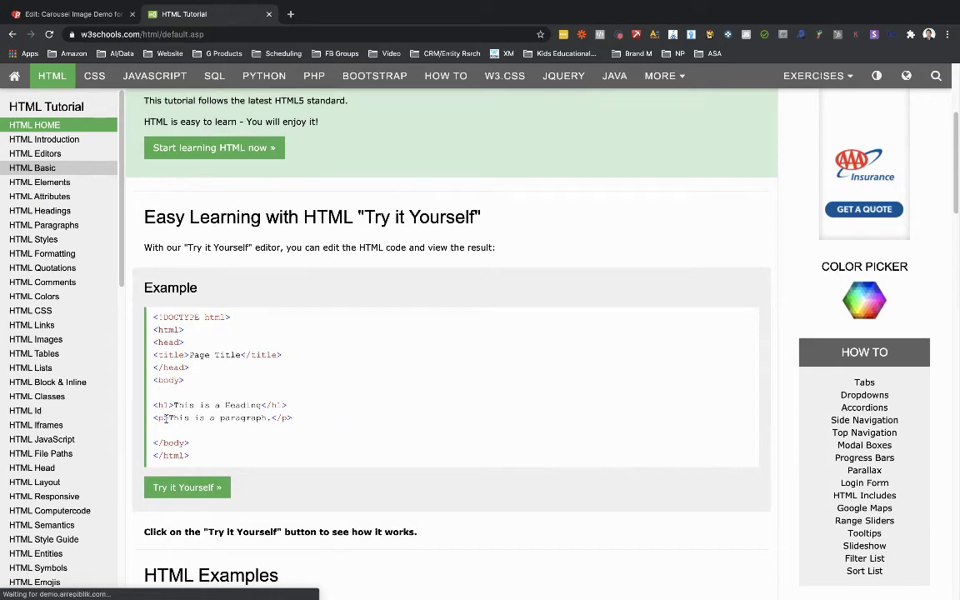
Step: Look up the HTML Paragraphs and HTML Headings references and compare their tags with the Content block's source
click(49, 227)
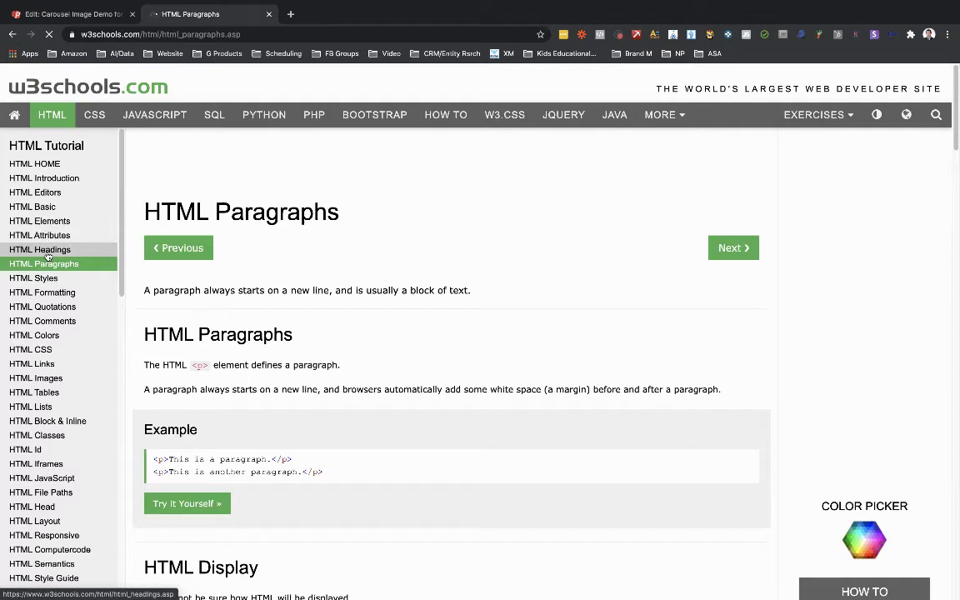
click(48, 251)
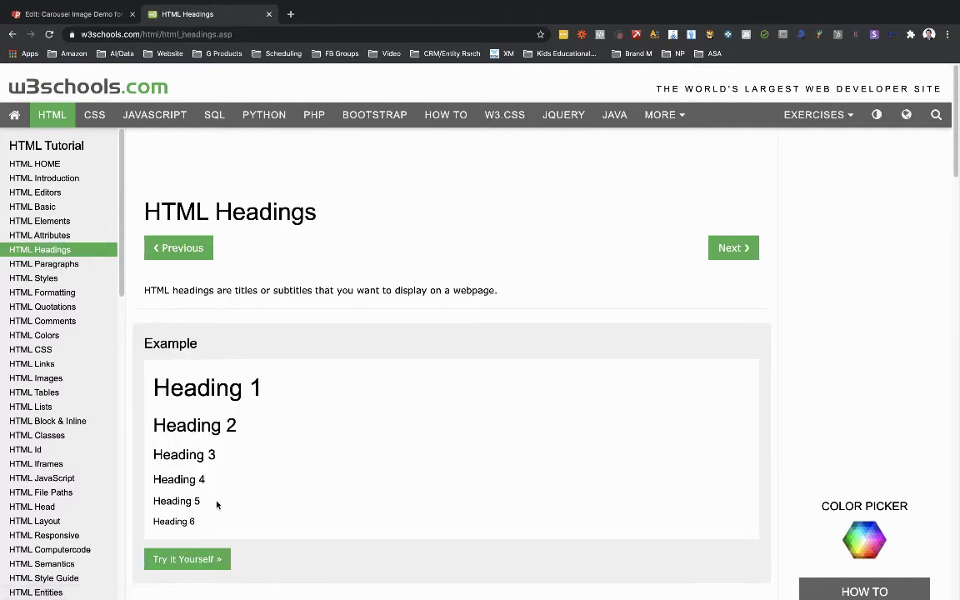
scroll(219, 502, down, 5)
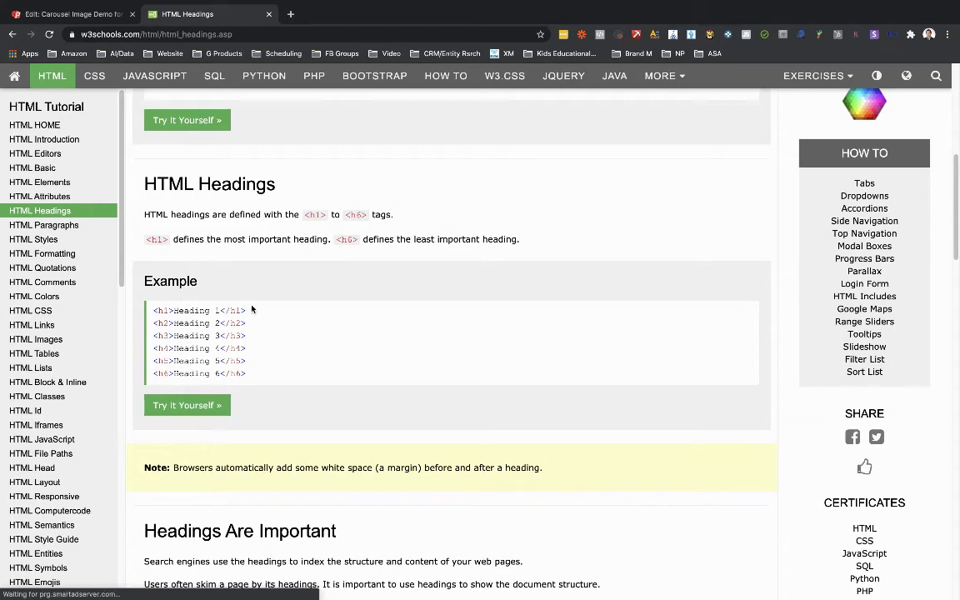
click(62, 15)
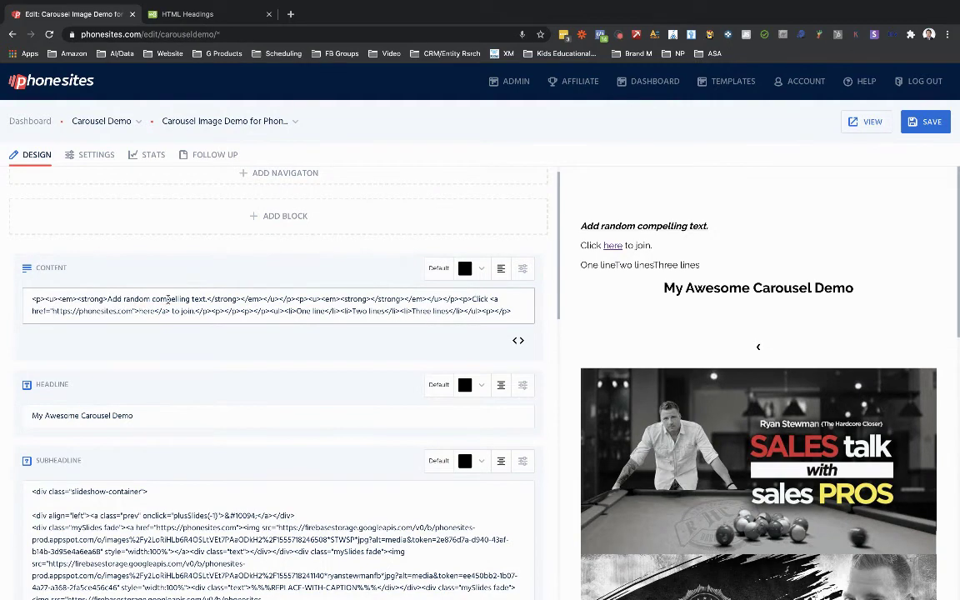
click(179, 14)
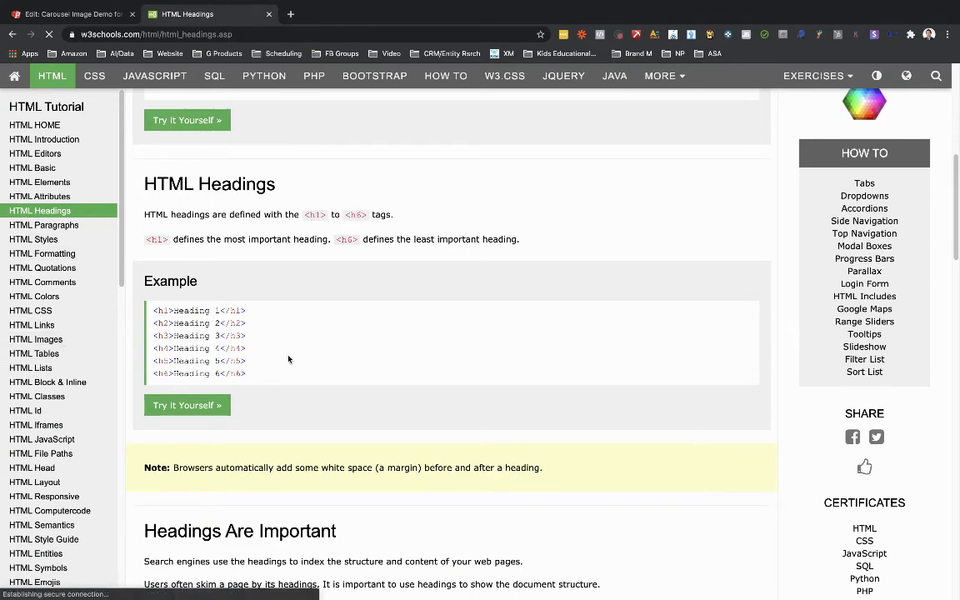
Step: Return to the page editor and switch the Content block back from HTML source to formatted text
click(73, 14)
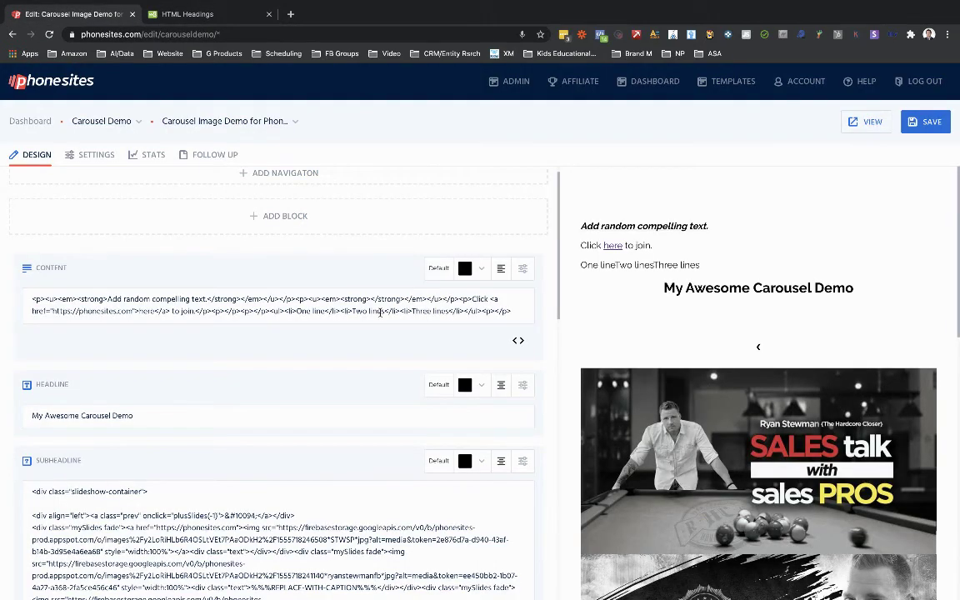
click(518, 343)
click(517, 428)
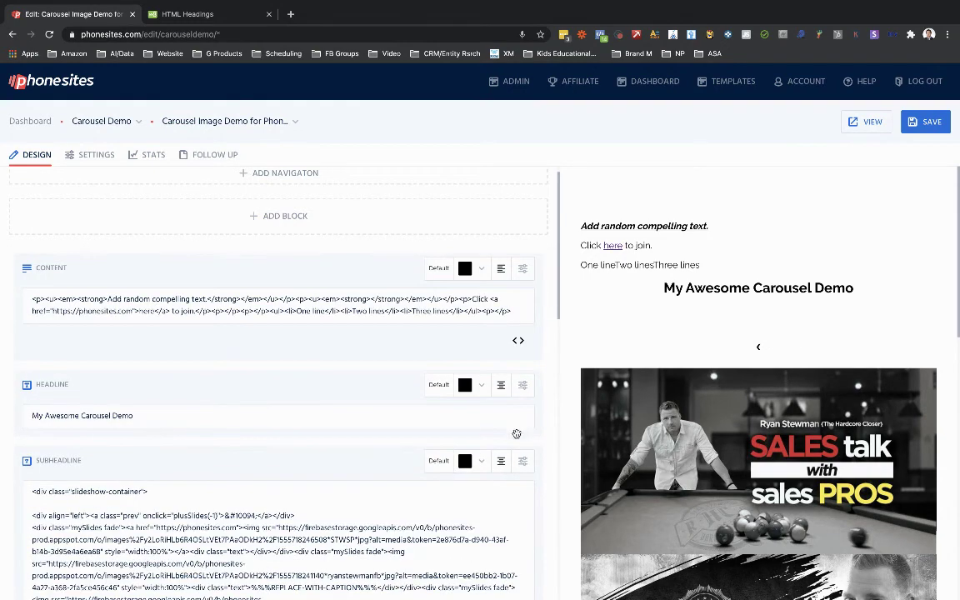
click(518, 339)
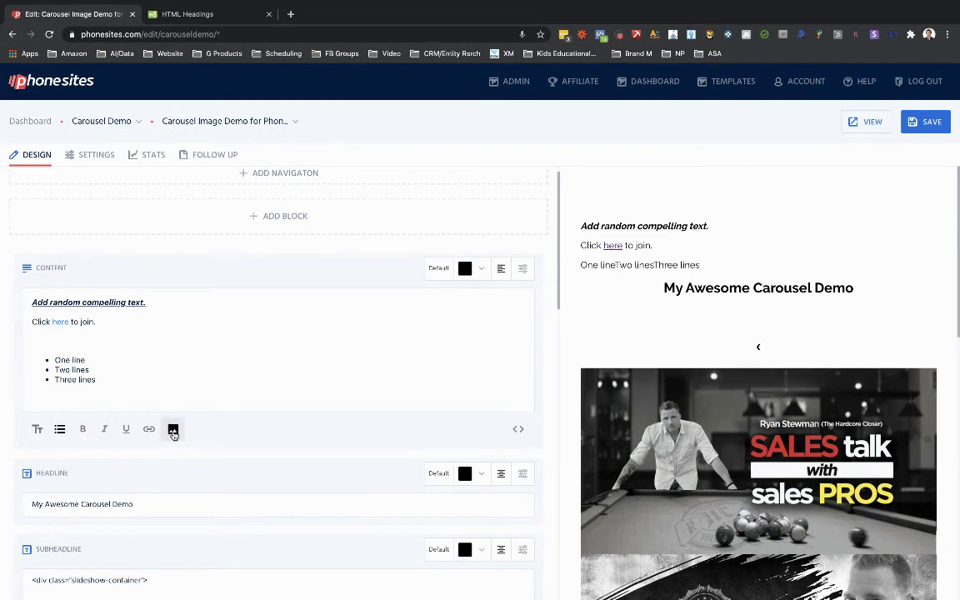
Step: Add an empty line without a bullet below the "Three lines" list item in the Content block
key(Return)
key(Return)
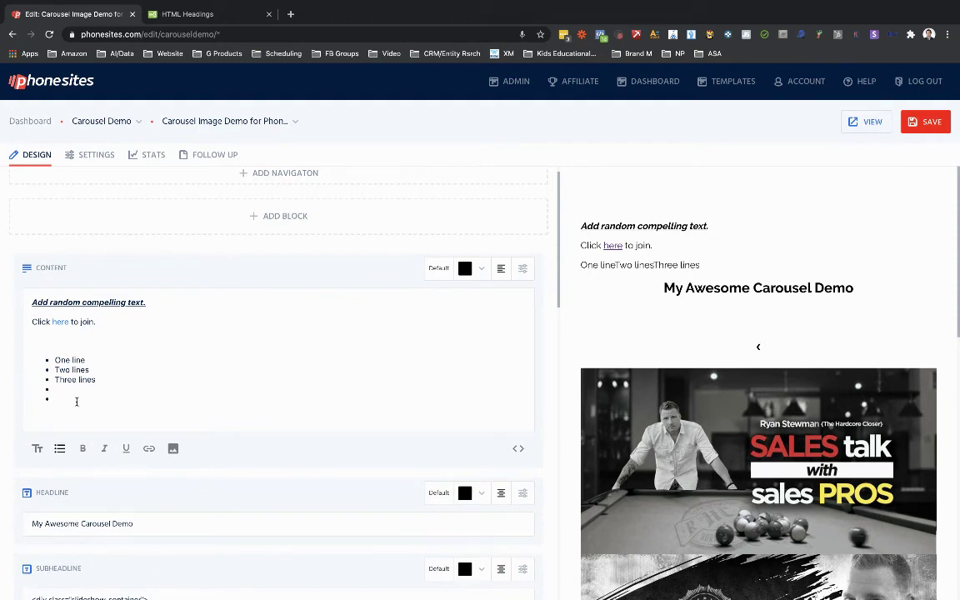
click(46, 390)
click(59, 448)
click(58, 464)
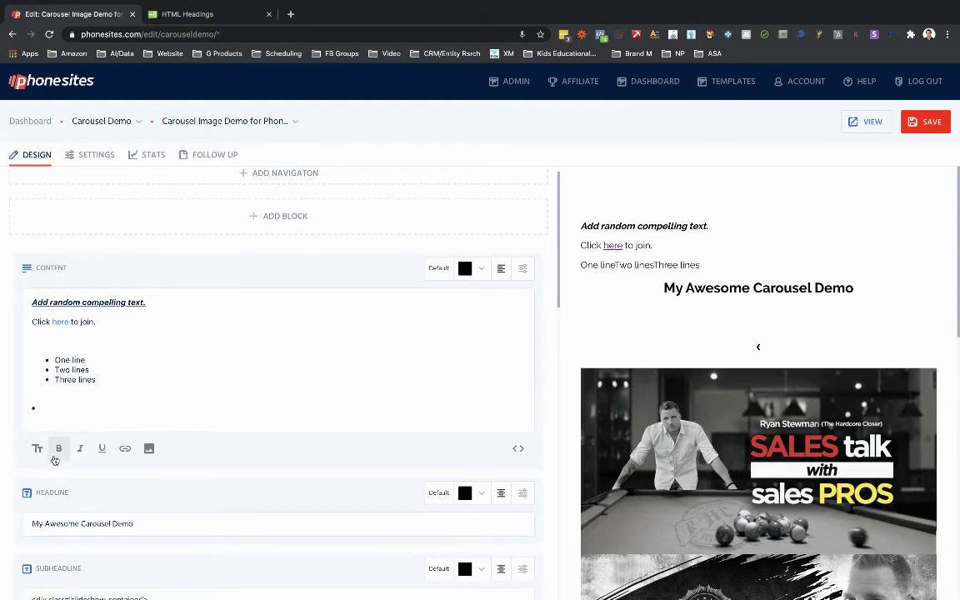
key(BackSpace)
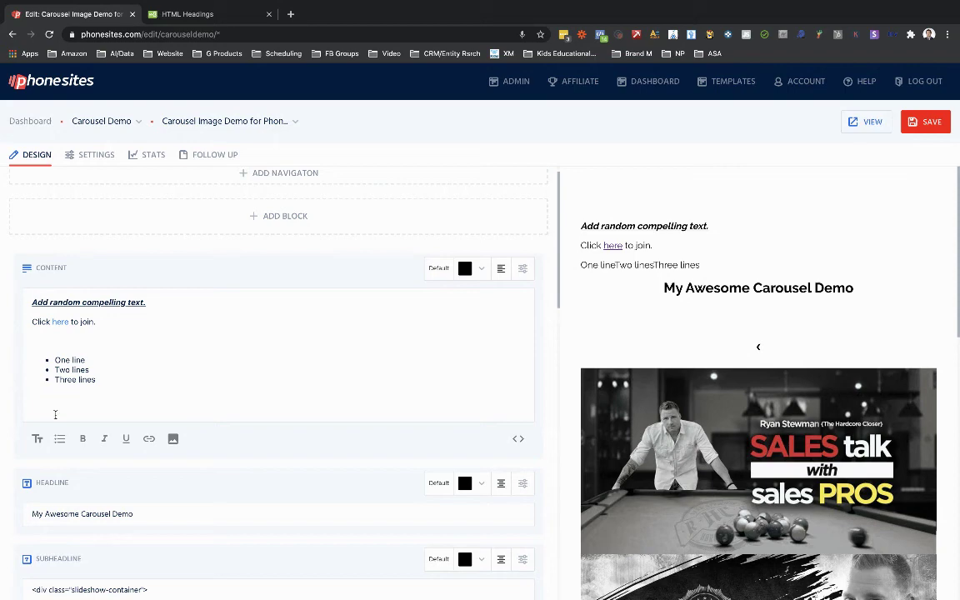
Step: Insert the baseball bird mascot image from the gallery below the bulleted list in the Content block
click(516, 442)
click(517, 350)
click(173, 442)
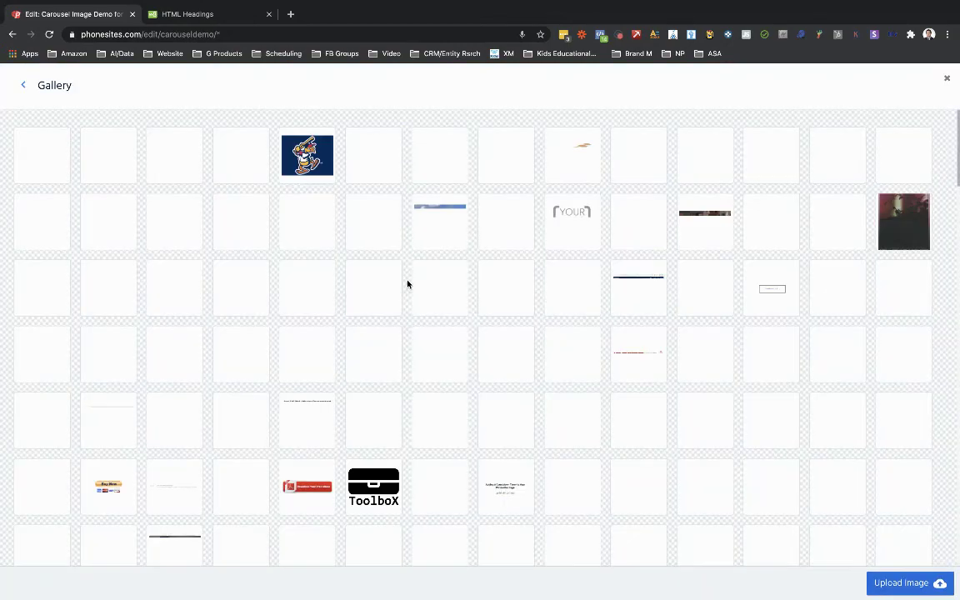
click(306, 164)
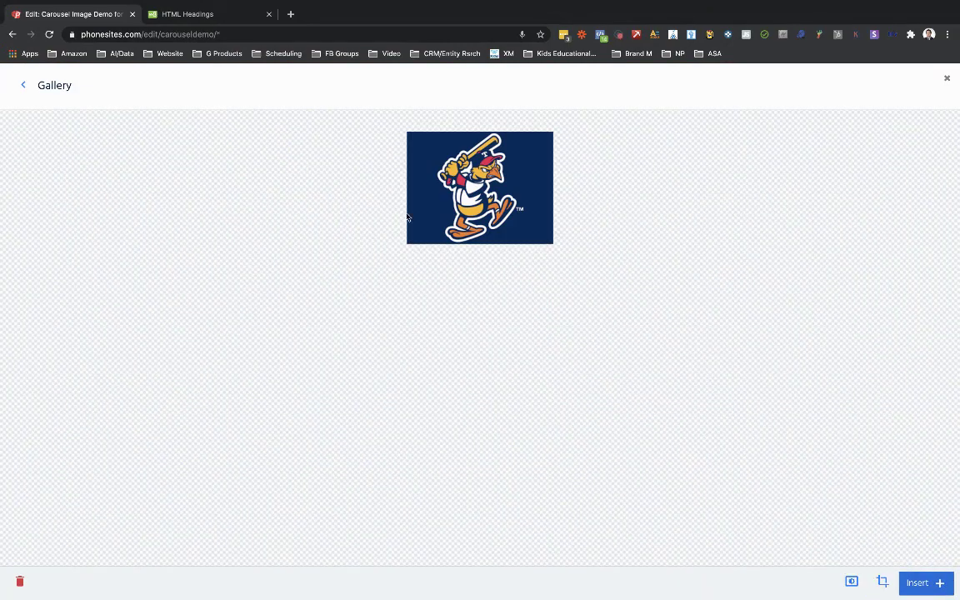
click(917, 583)
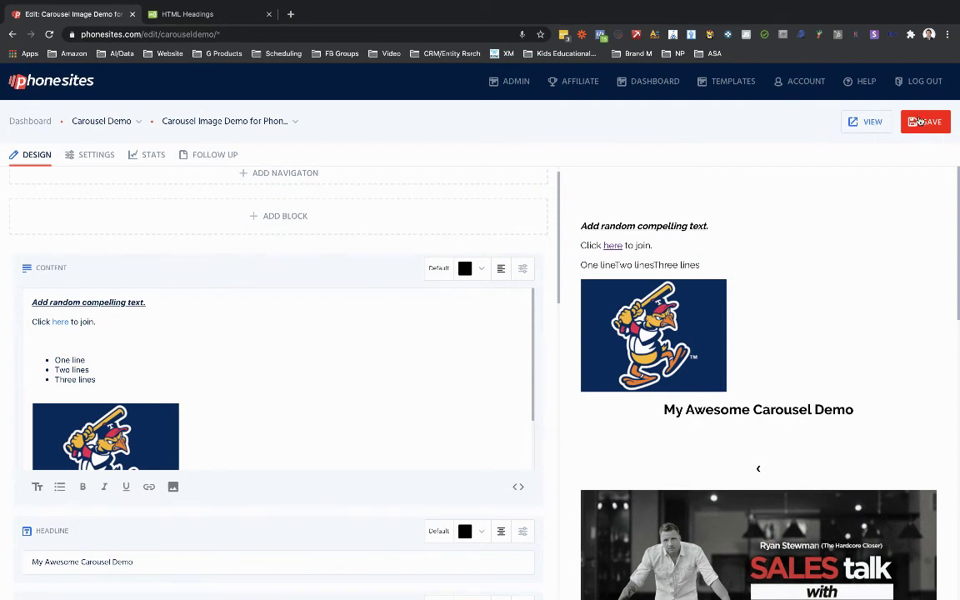
Step: Save the page, check the formatted text and image on the live page, and return to the editor
click(920, 121)
click(861, 125)
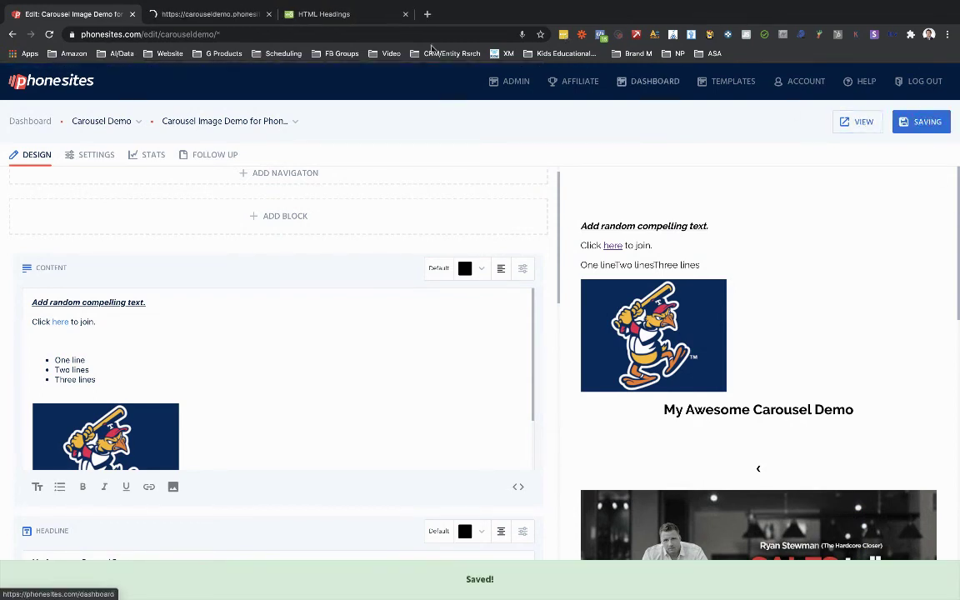
click(200, 15)
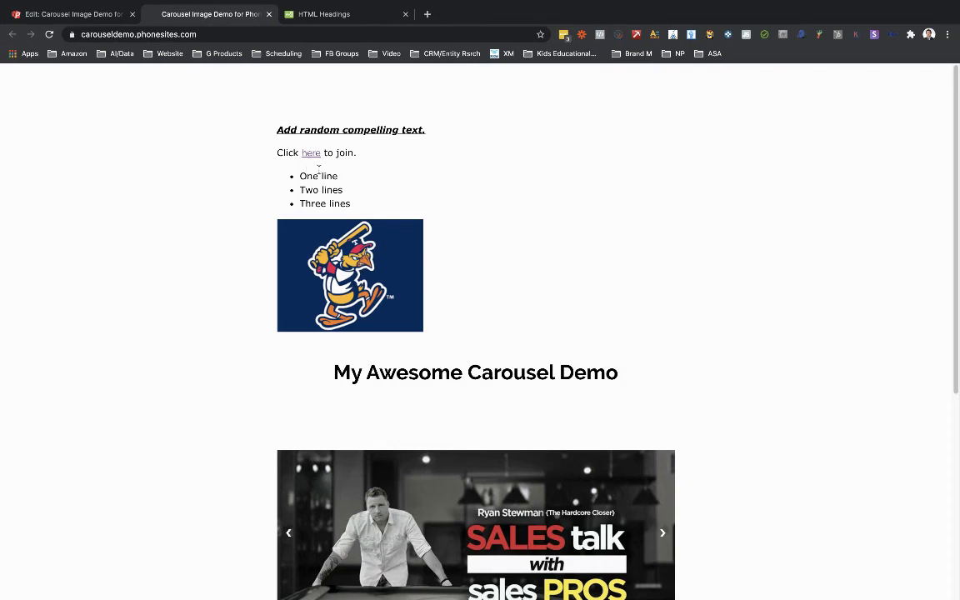
drag(280, 127, 428, 123)
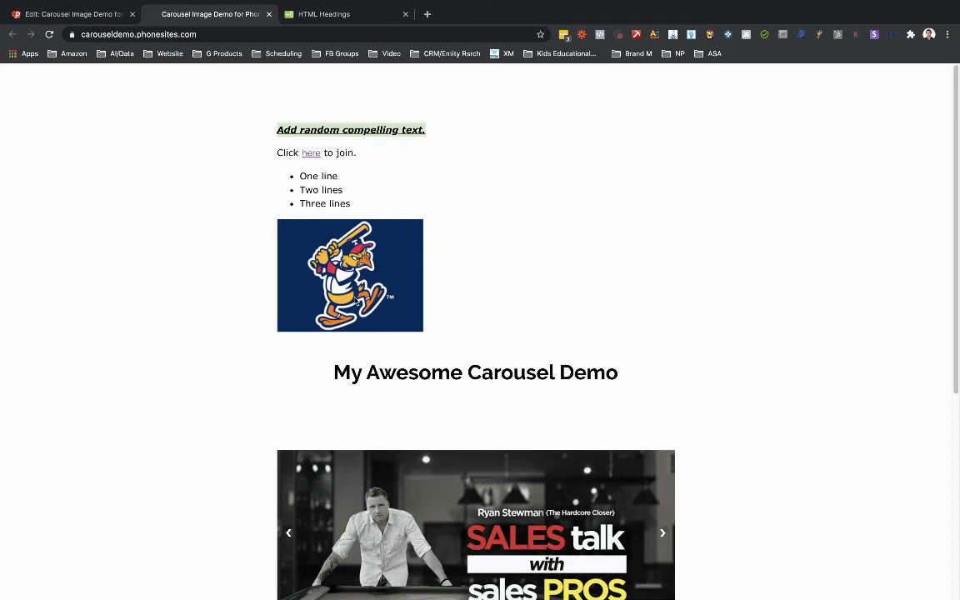
click(108, 14)
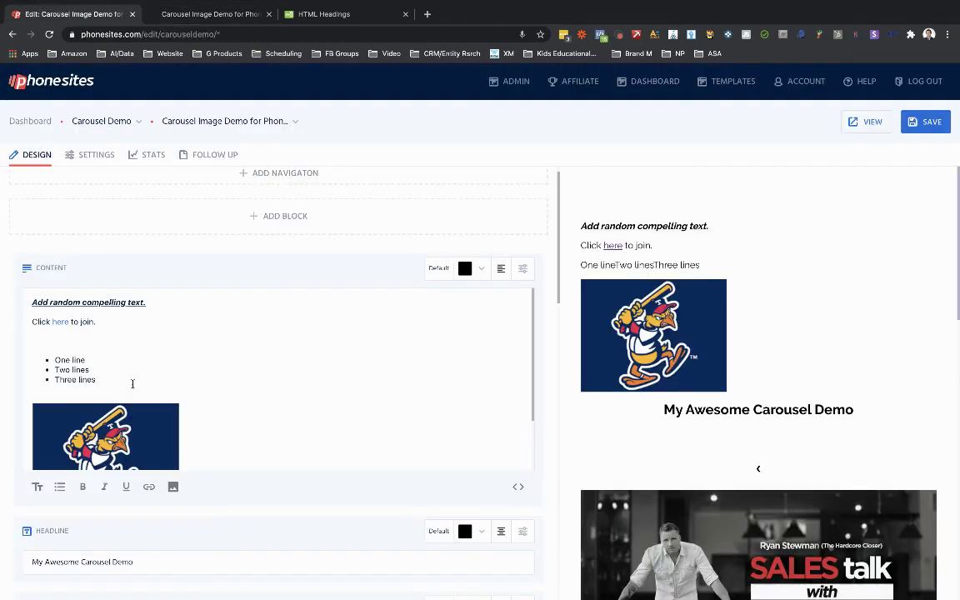